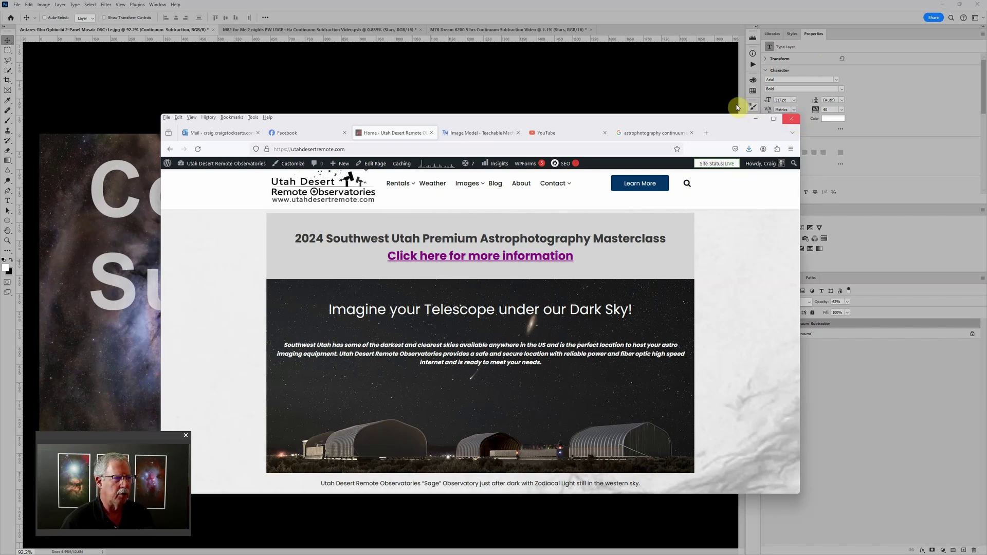
Step: Minimize the browser window to uncover the Continuum Subtraction title image
key(ctrl+Tab)
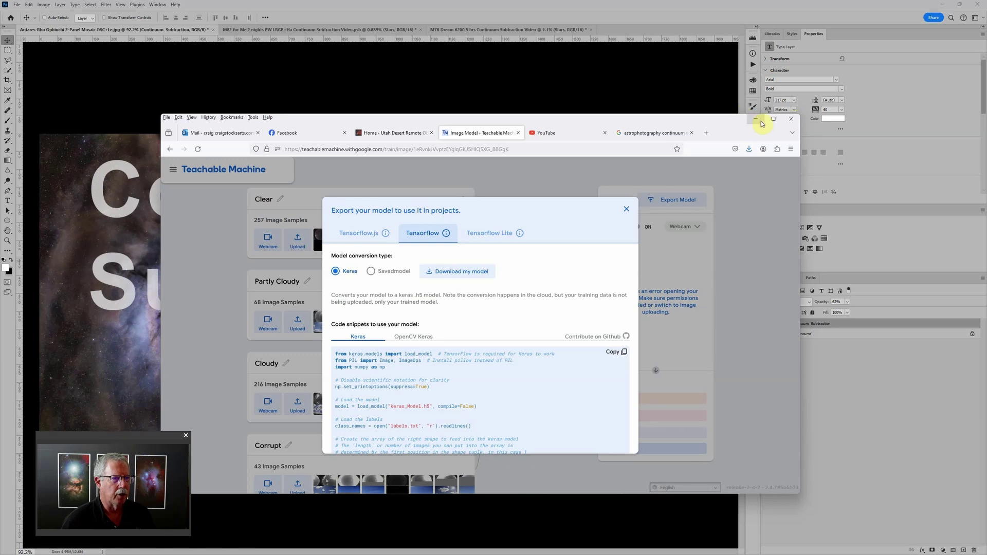
click(756, 119)
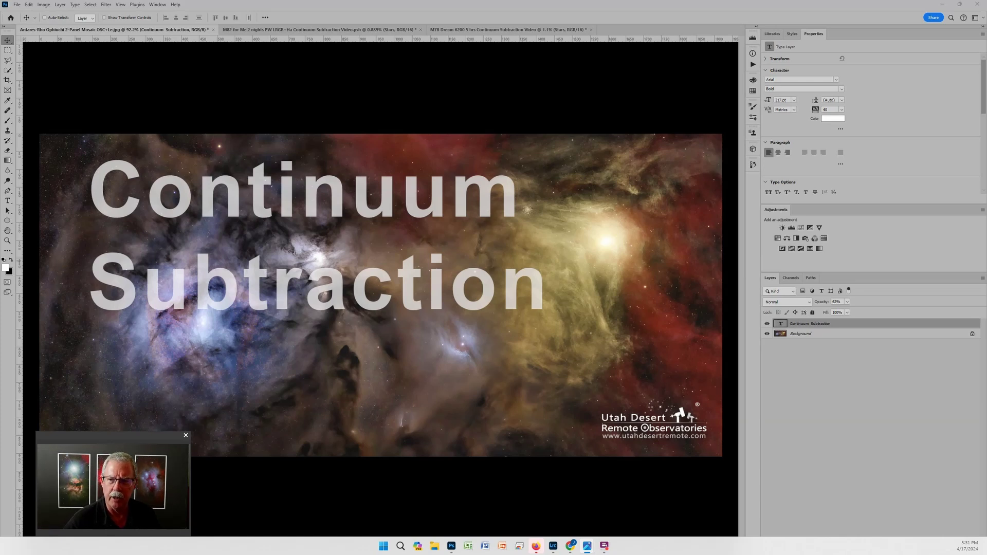
Step: Show the Pleiades Dream 3 hours LRGB photo over the canvas, and clear it away after viewing
drag(986, 105, 594, 105)
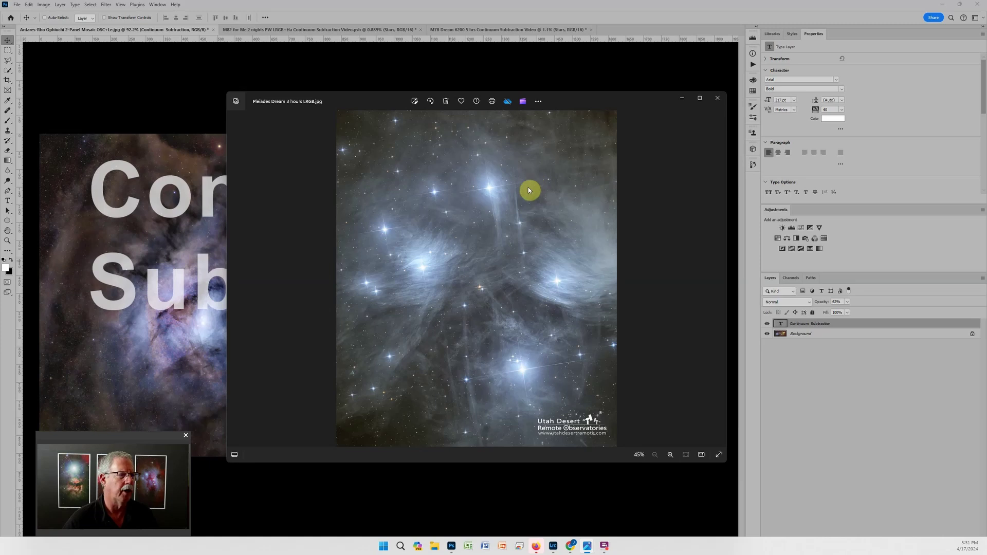
click(598, 97)
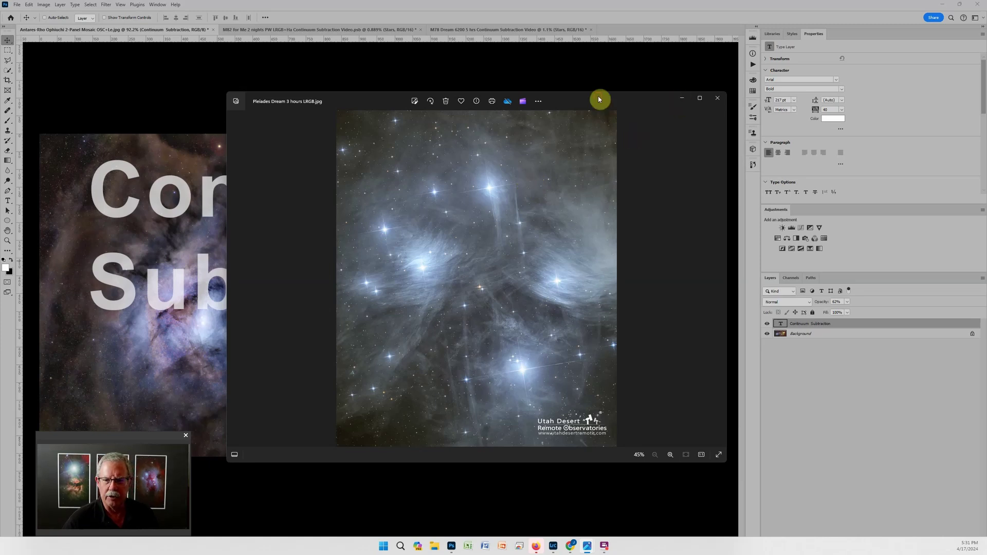
key(alt+F4)
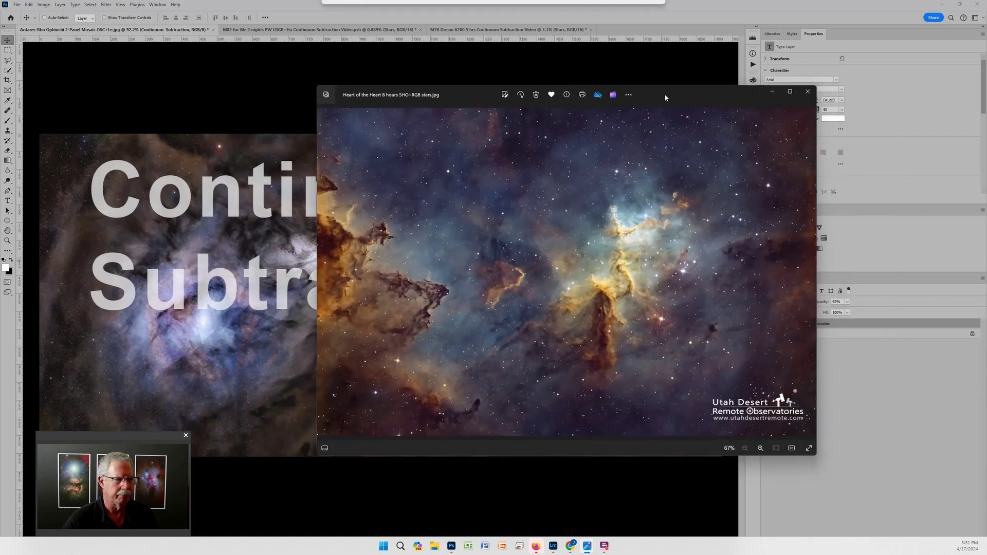
Step: View the Heart of the Heart and Elephant Trunk photos over the canvas, and move both windows away
drag(664, 94, 555, 93)
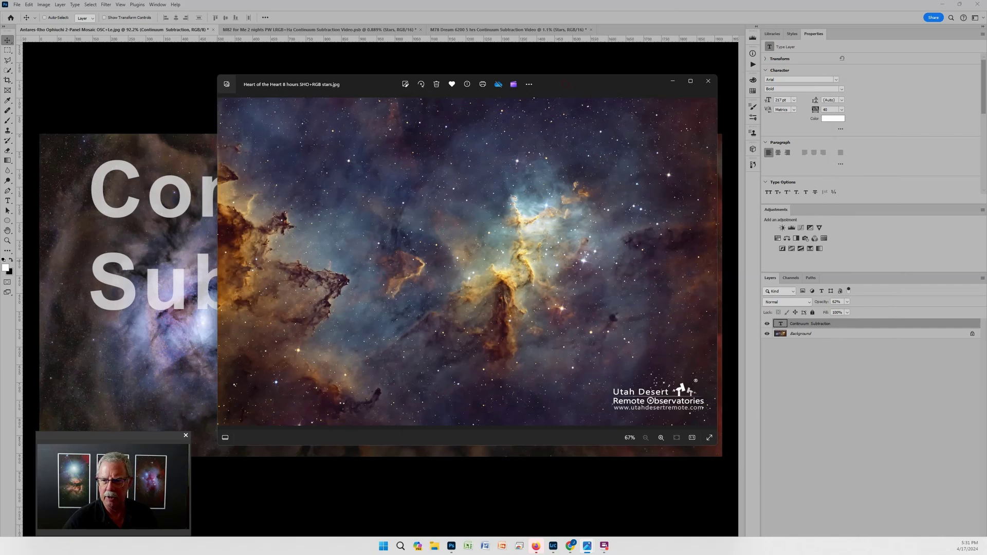
drag(986, 110, 646, 101)
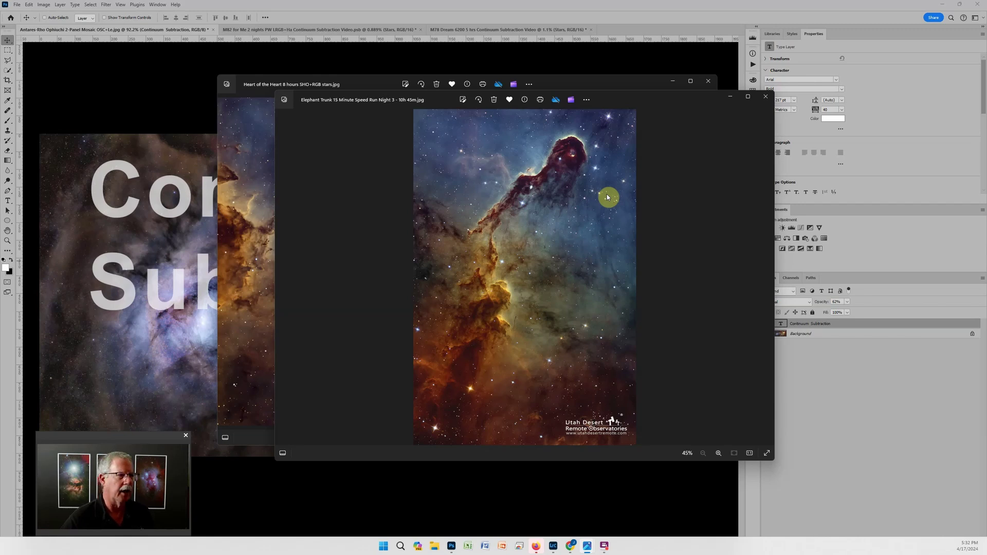
drag(636, 97, 986, 103)
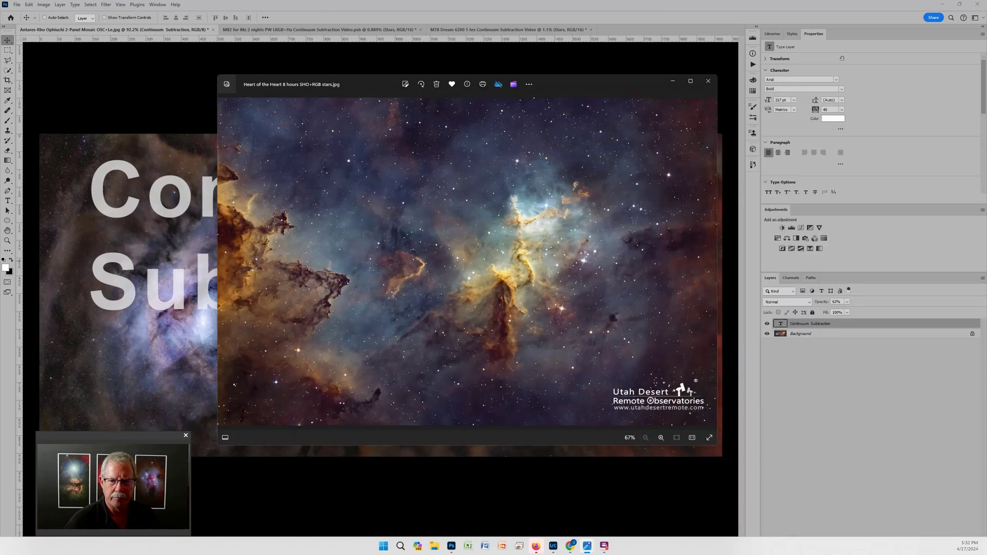
drag(551, 82, 986, 119)
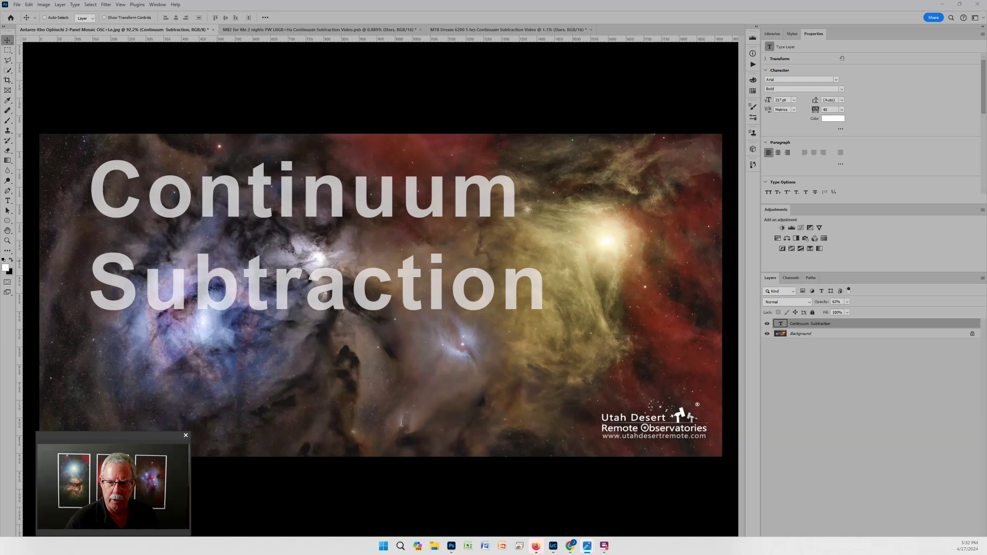
Step: Bring the M81 LRGB 2 hours photo over the canvas and enlarge its window to view the galaxy
drag(986, 118, 558, 123)
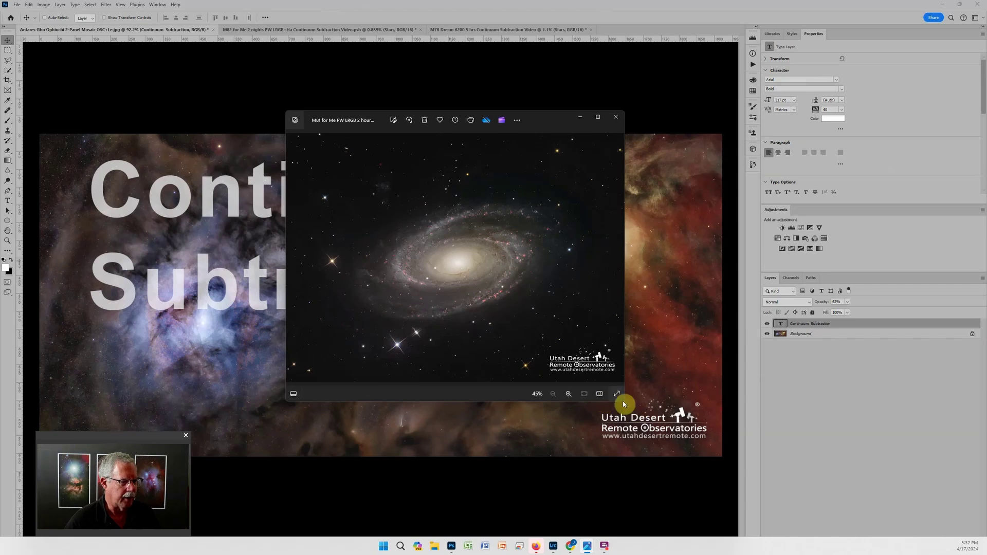
drag(624, 402, 763, 508)
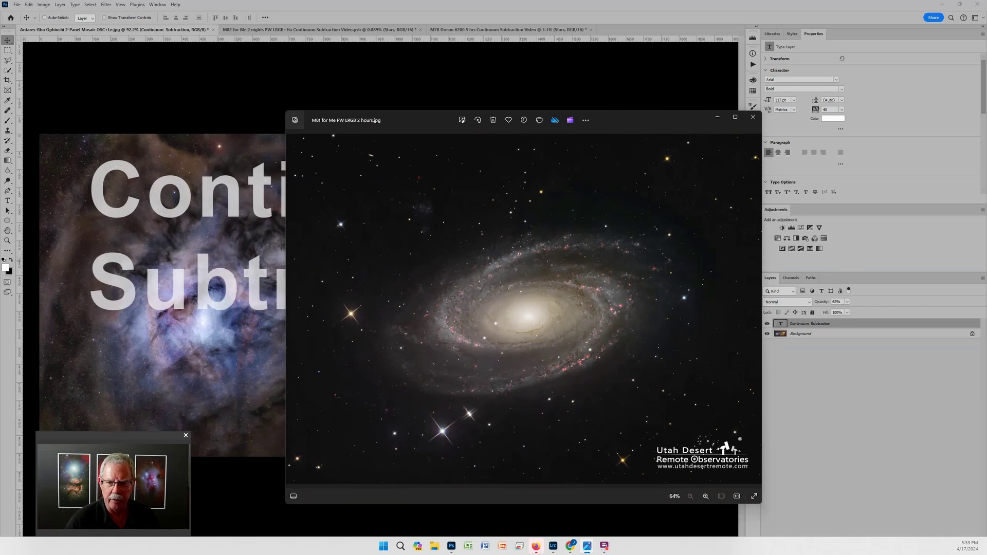
drag(986, 62, 986, 97)
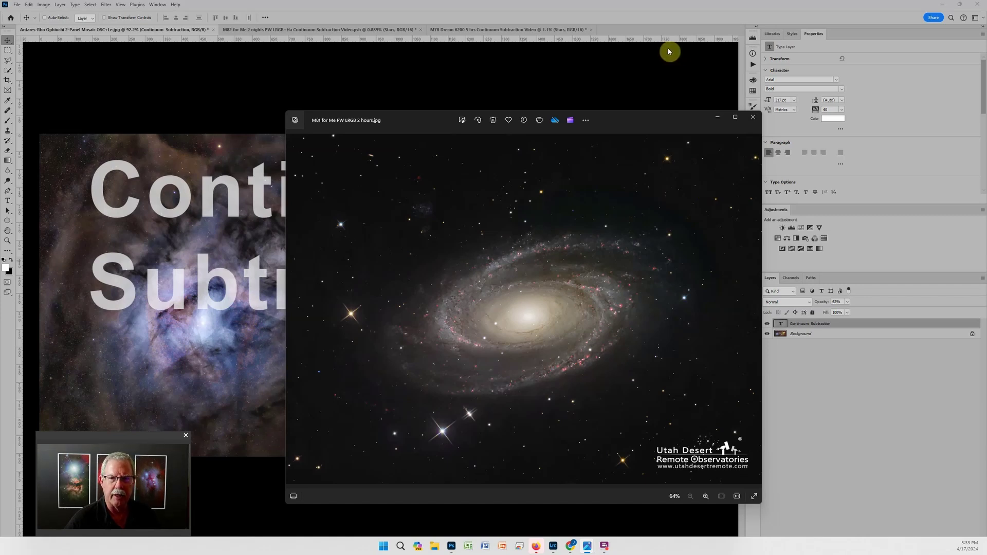
Step: Switch to the M78 Dream 6200 document in Photoshop and examine the nebula up close
click(488, 30)
scroll(432, 242, up, 14)
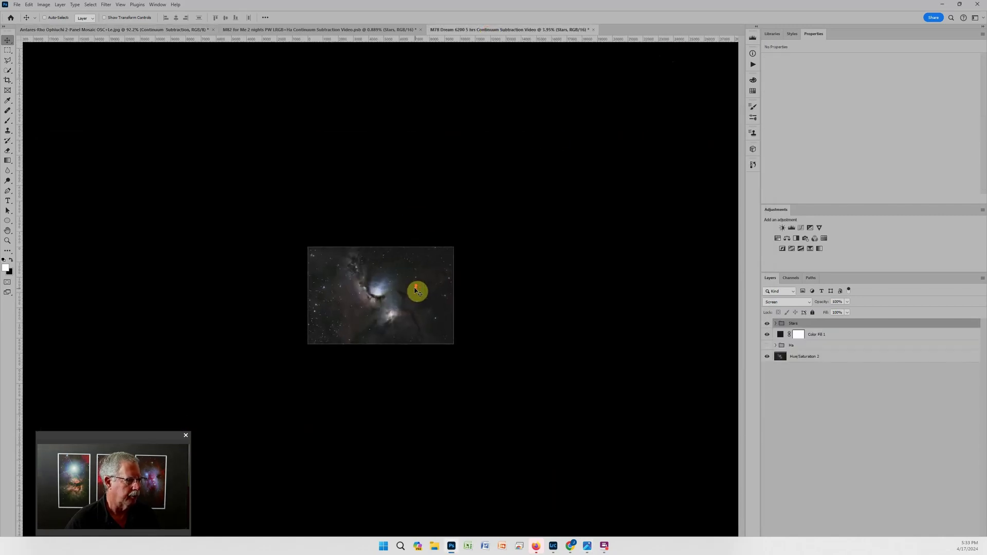
scroll(341, 375, up, 2)
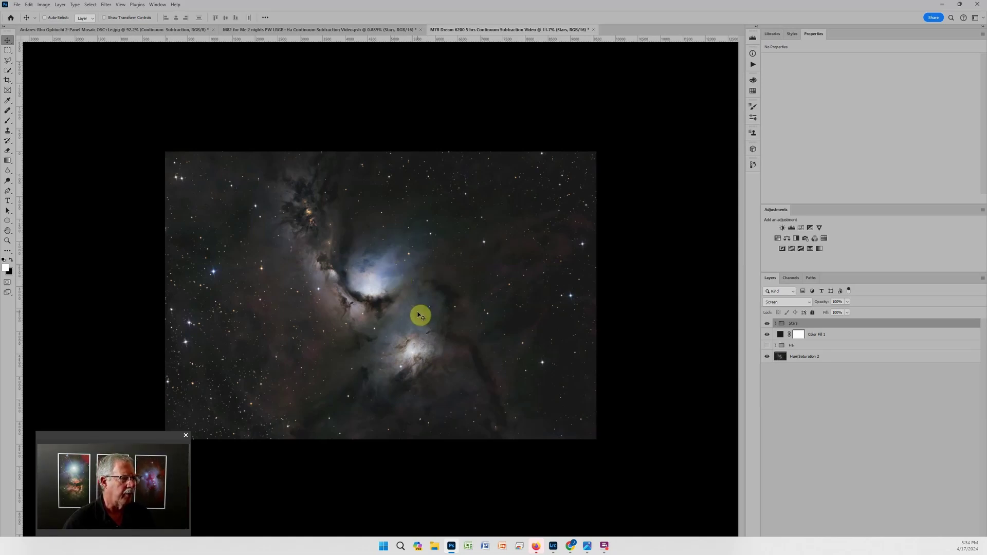
scroll(399, 309, up, 2)
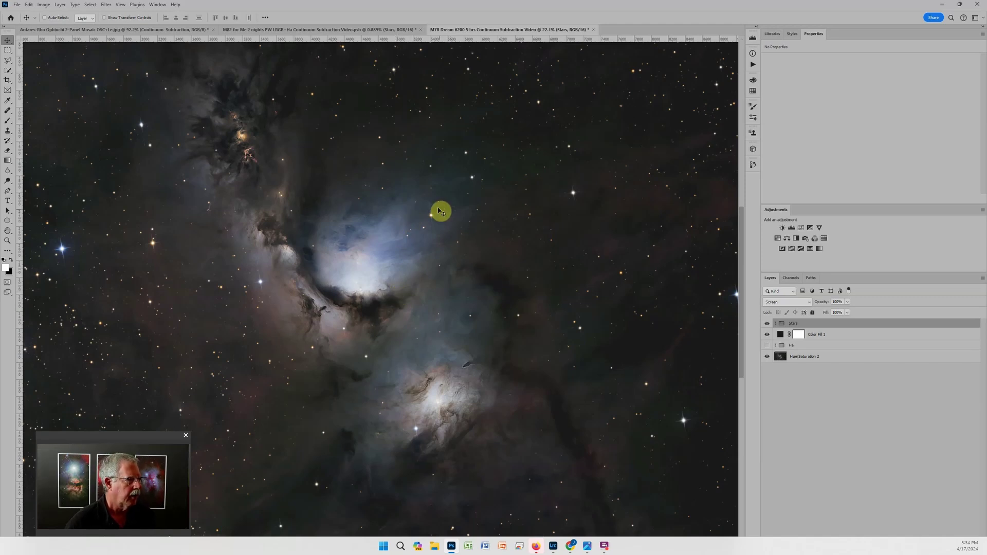
scroll(519, 314, down, 2)
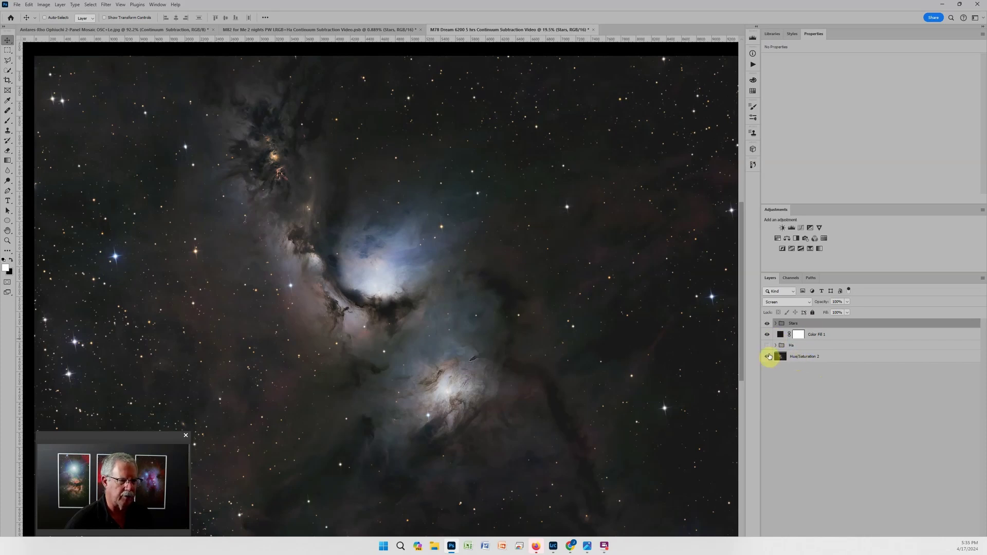
Step: Toggle the Stars group's visibility to compare the M78 image with and without stars
click(767, 323)
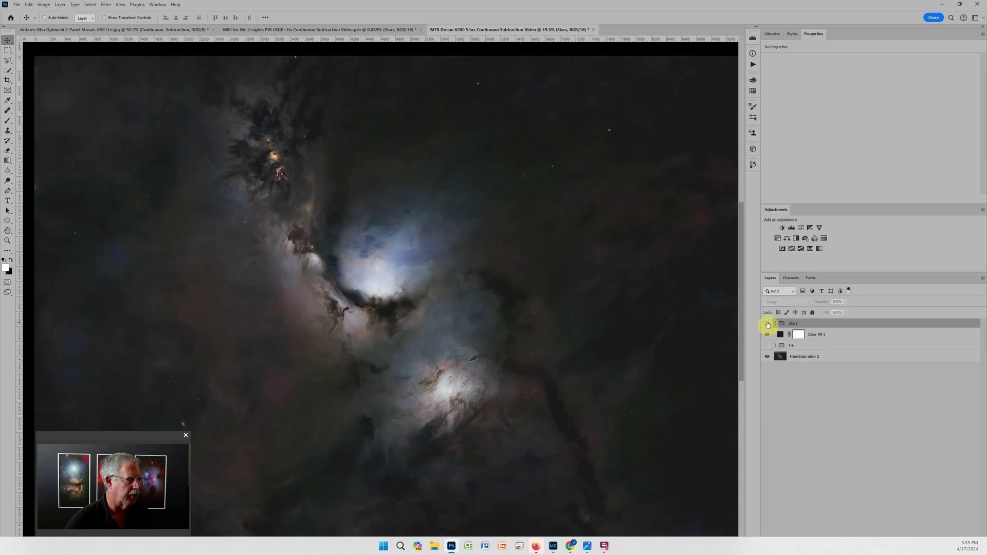
click(766, 323)
click(766, 324)
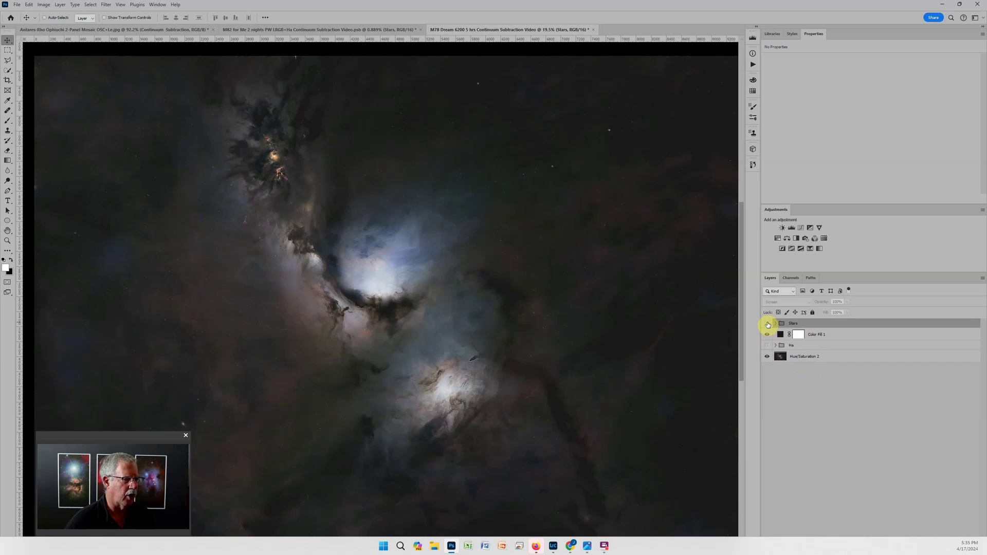
click(766, 323)
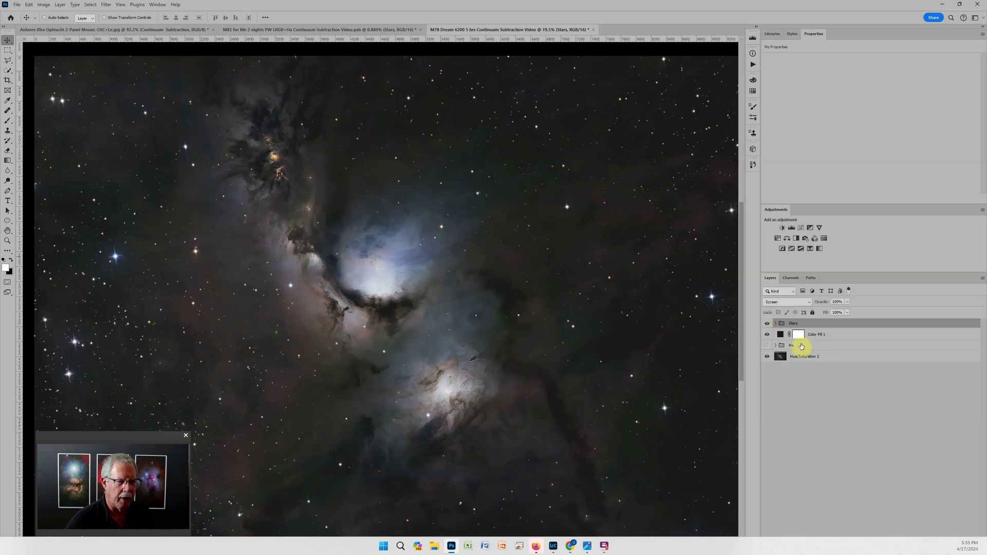
Step: Expand the Ha group and make it visible, and hide the Stars group to isolate the hydrogen data
click(806, 346)
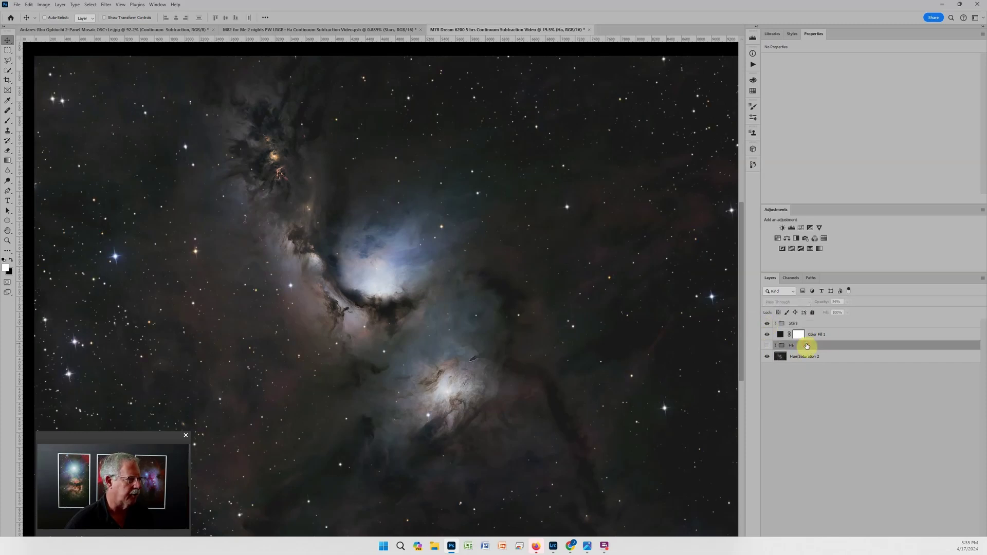
click(775, 346)
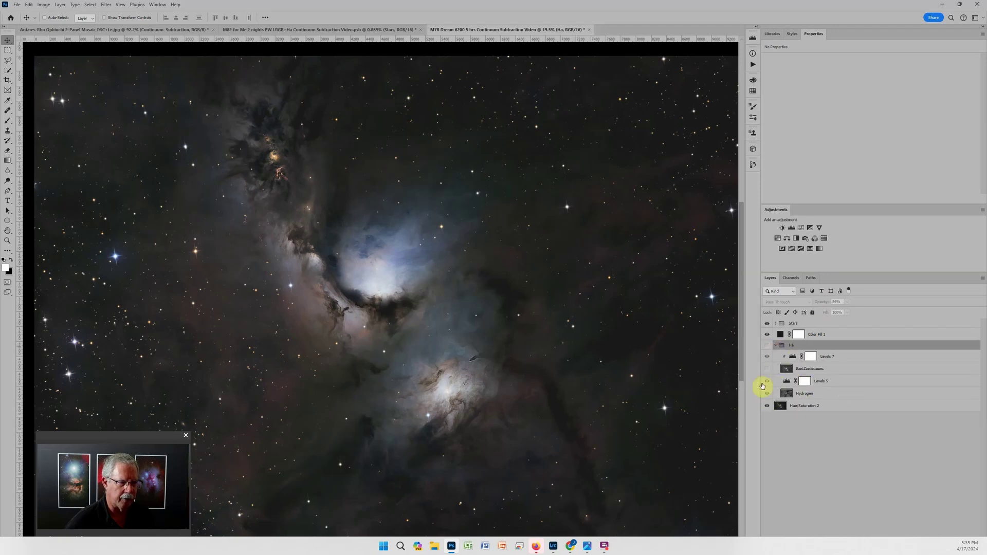
click(767, 346)
scroll(507, 279, down, 3)
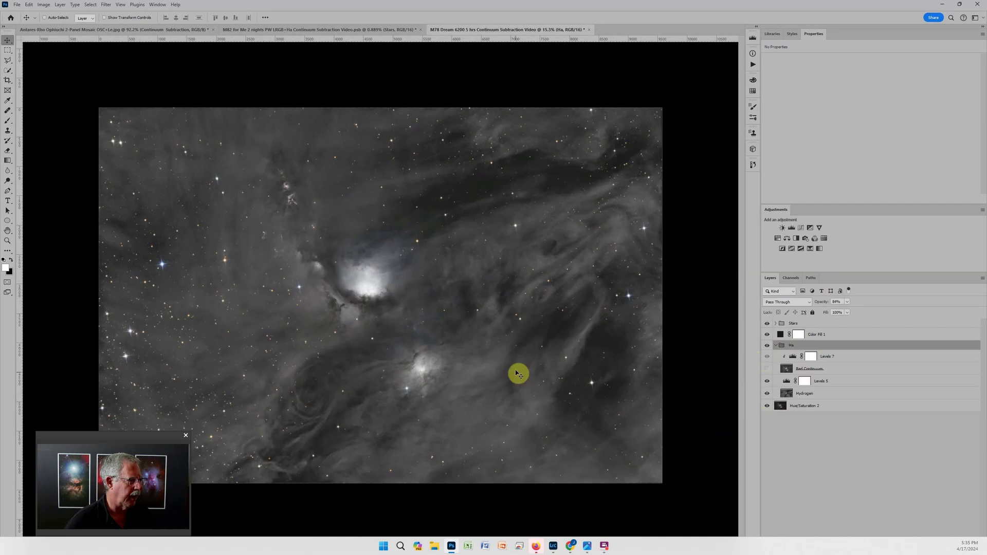
click(766, 324)
scroll(514, 327, up, 1)
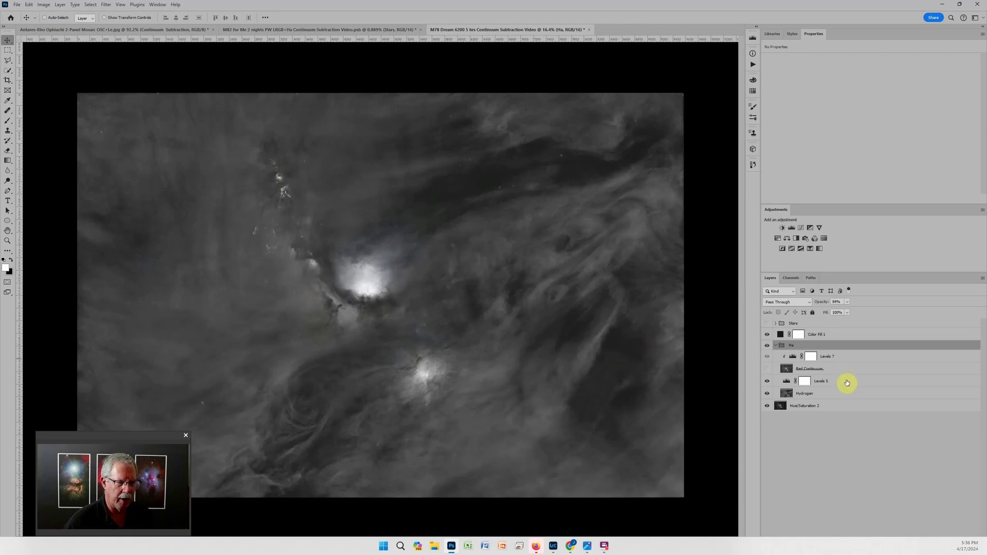
Step: Restrict the Ha group's blending to the red channel only and set its blend mode to Screen
double_click(850, 348)
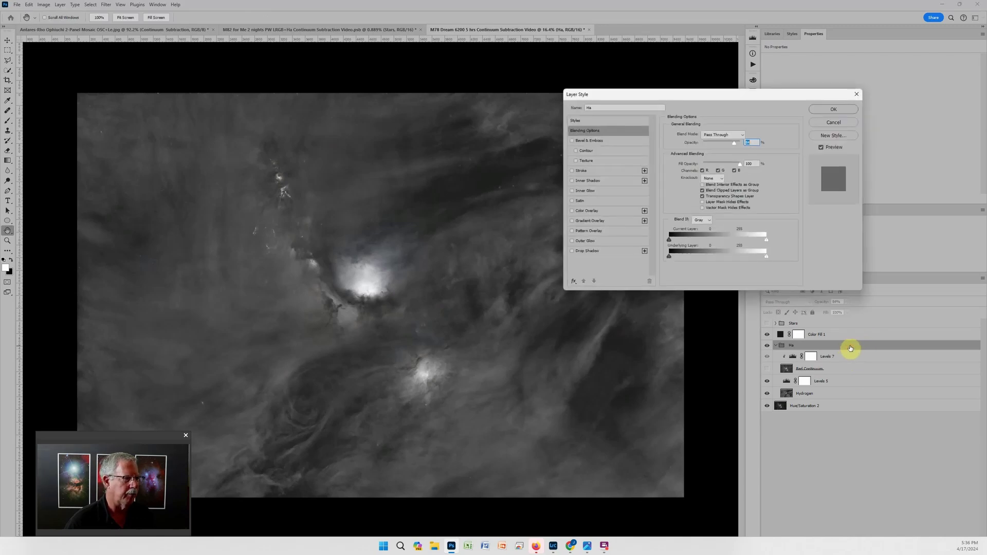
drag(677, 93, 441, 156)
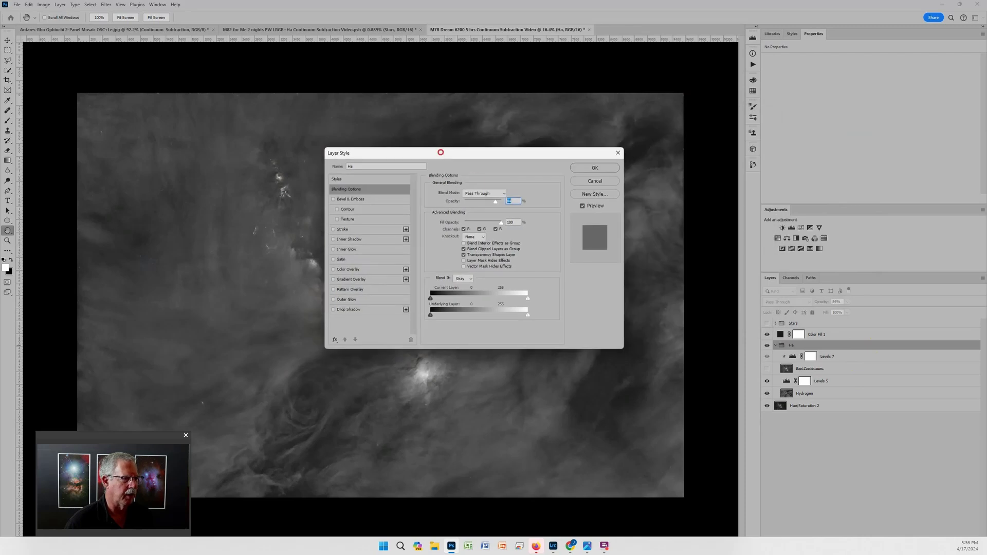
click(478, 230)
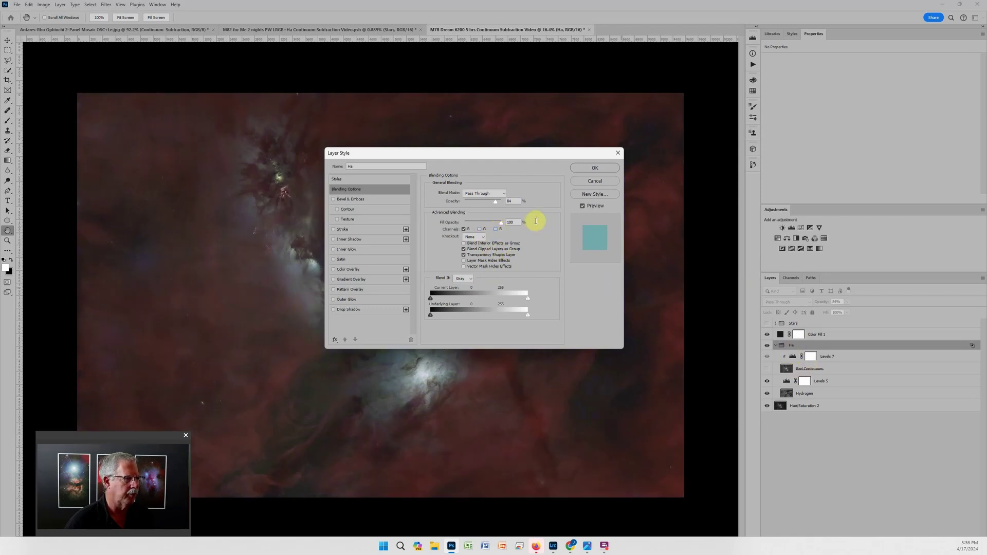
click(503, 196)
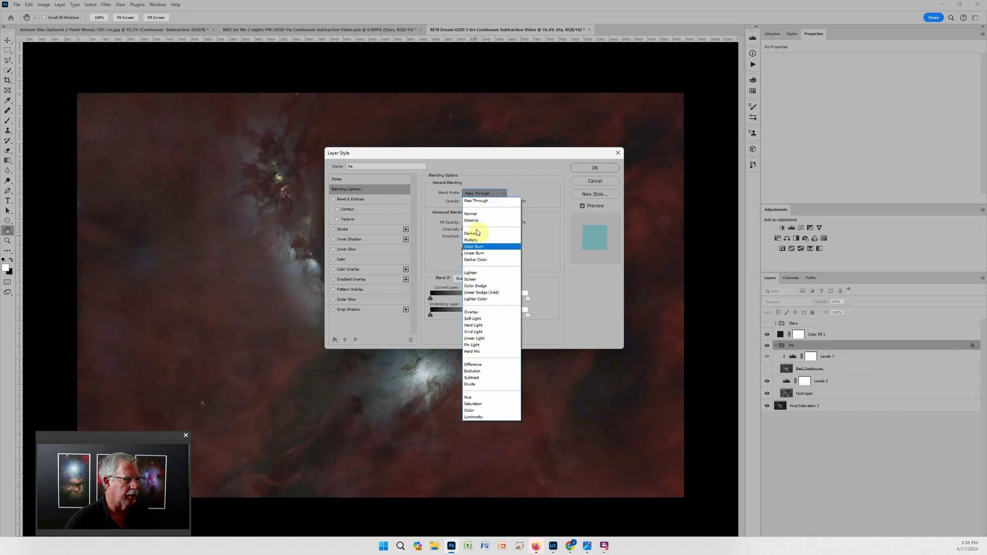
click(475, 280)
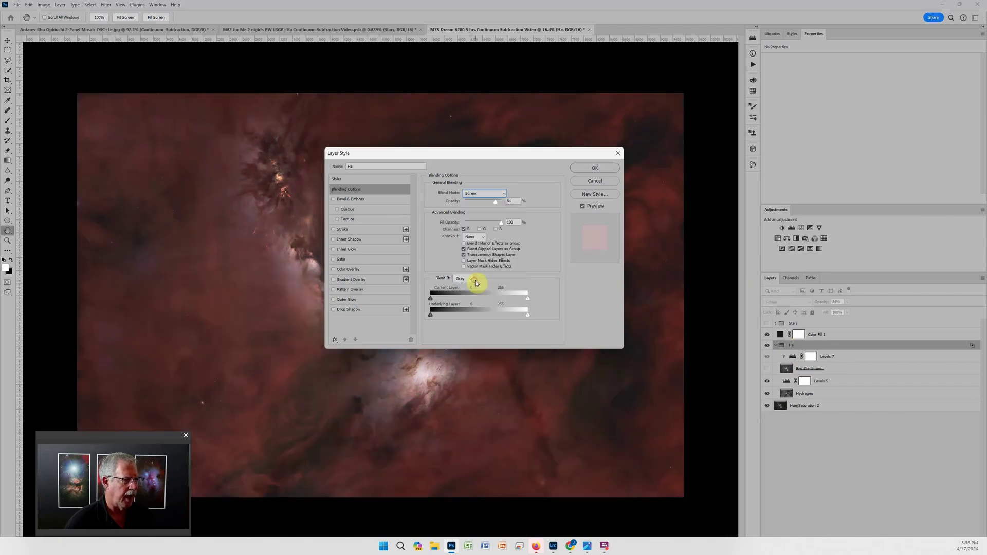
click(587, 169)
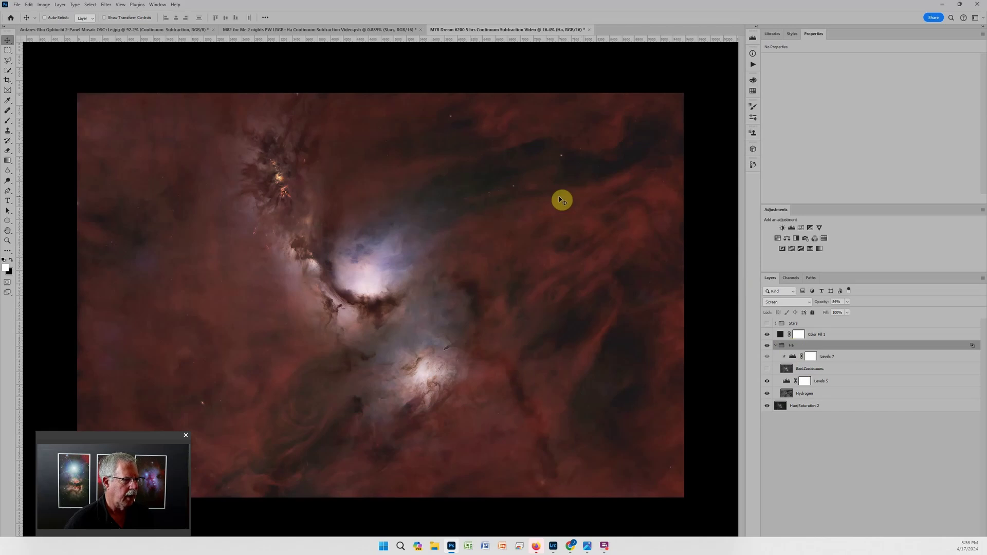
key(v)
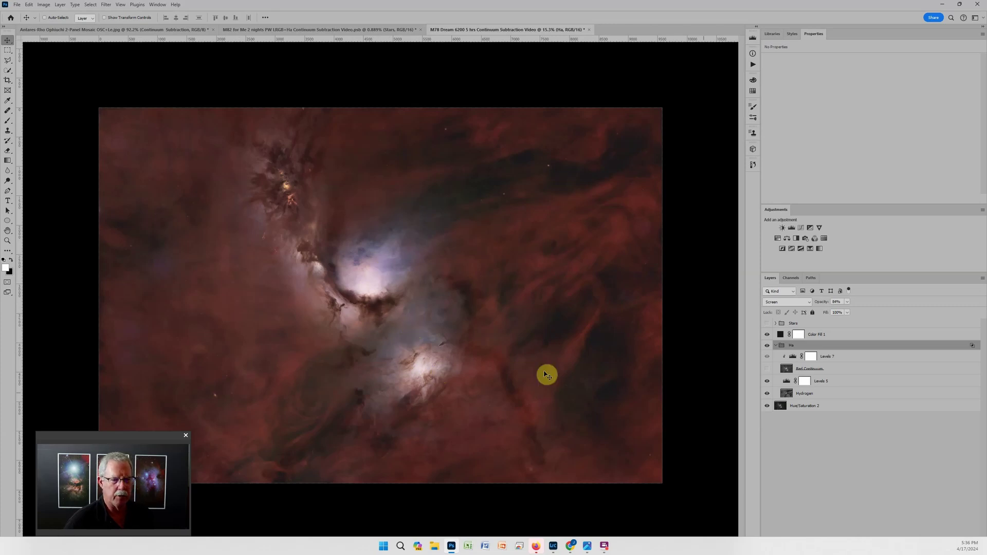
Step: Toggle the Ha group's visibility to compare the image with and without hydrogen, leaving the group hidden
click(767, 346)
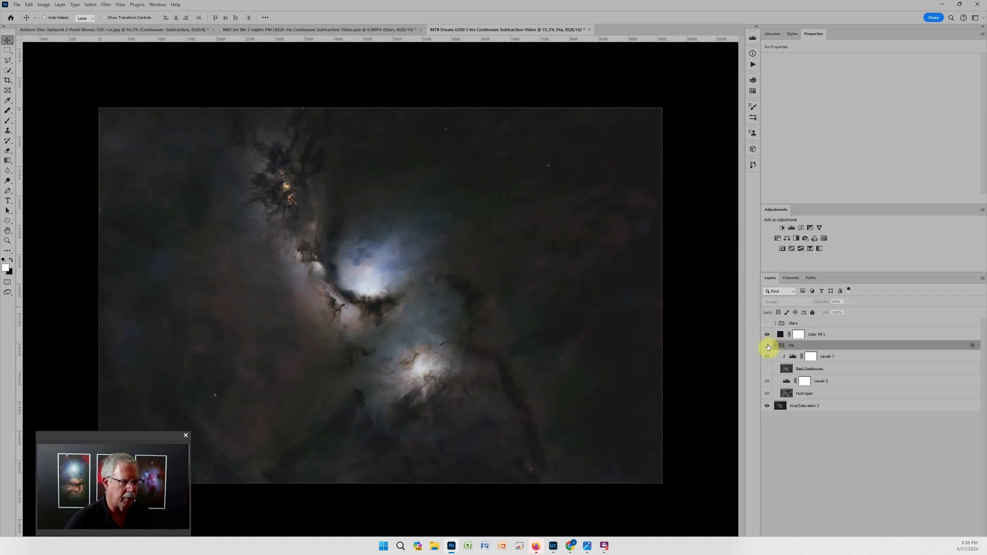
click(768, 346)
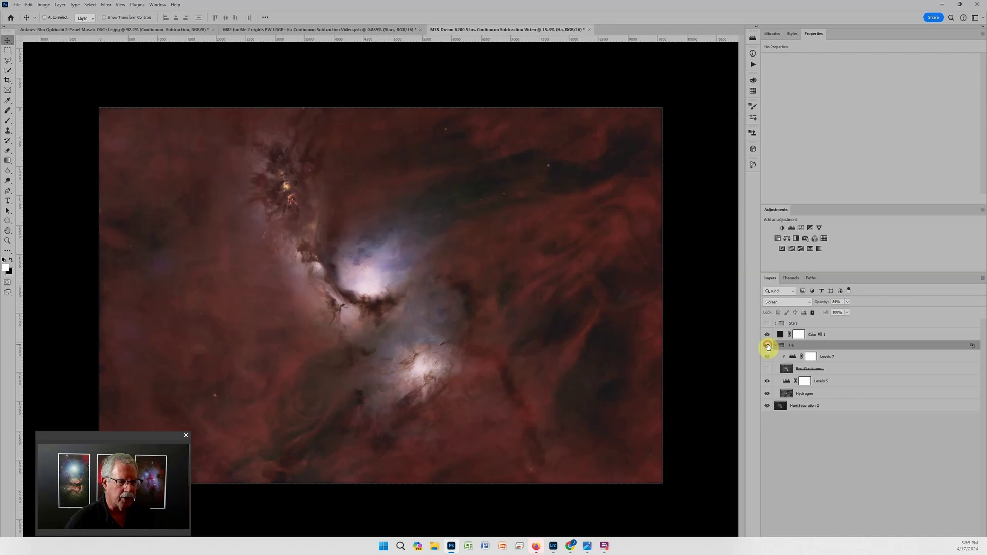
click(767, 346)
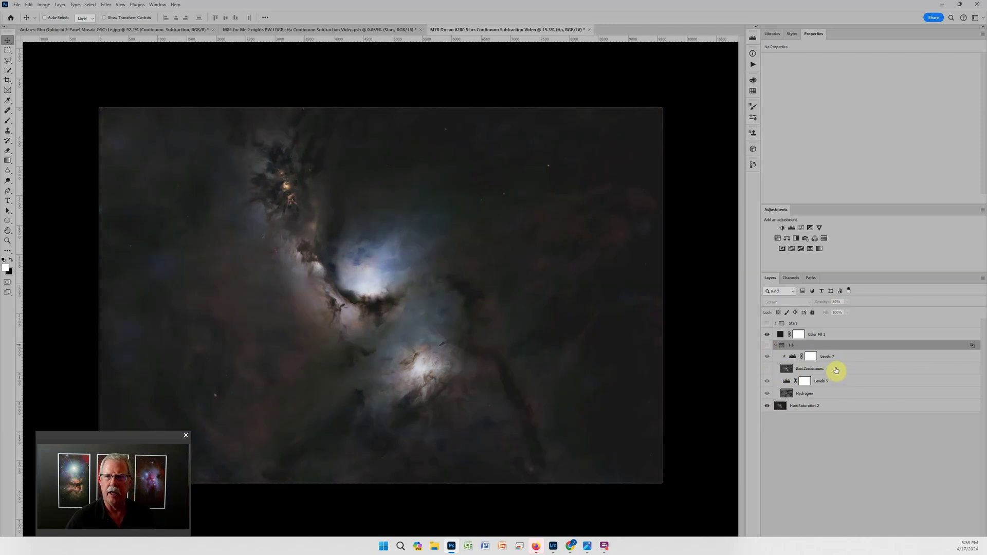
Step: Isolate the Red Continuum layer by hiding all other layers and set its blend mode to Normal
mouse_move(836, 370)
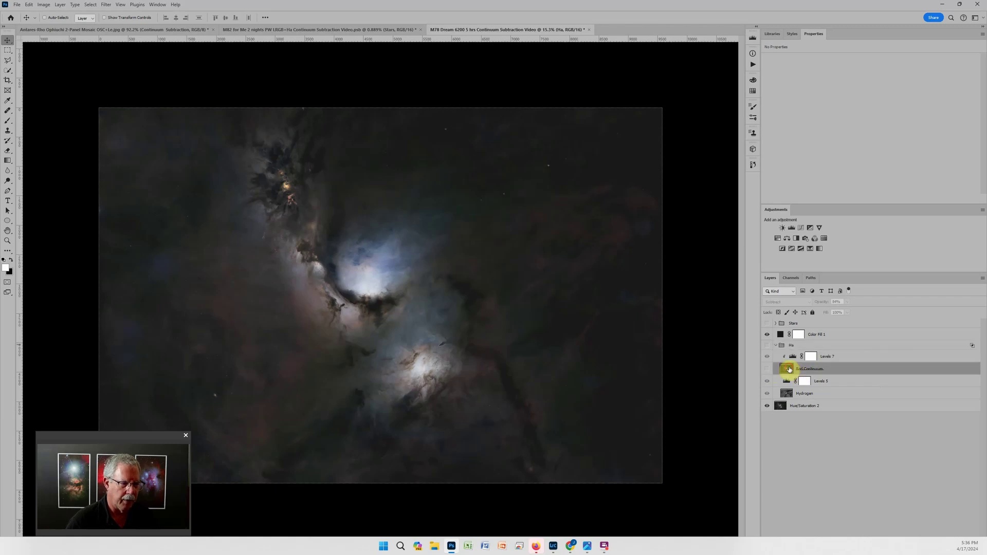
click(788, 369)
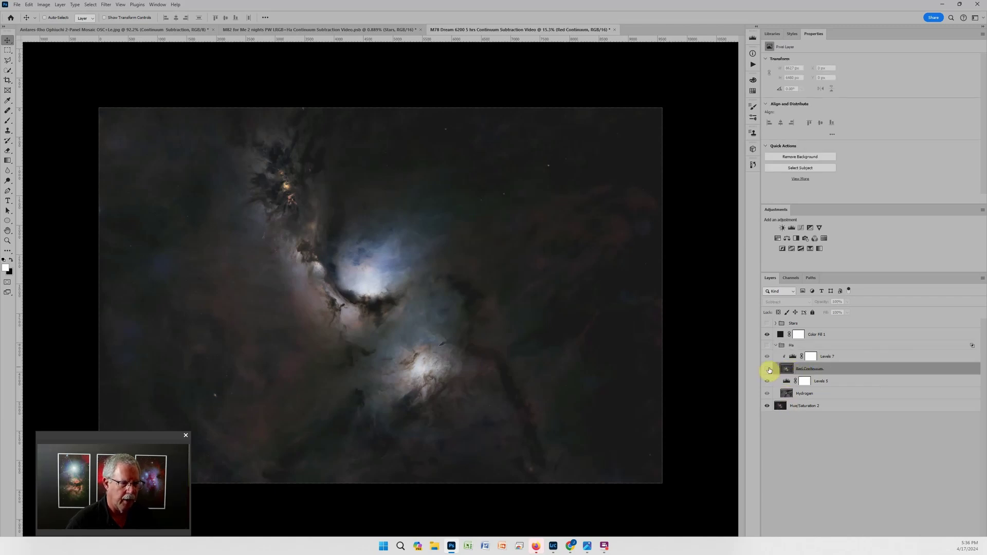
alt+click(769, 370)
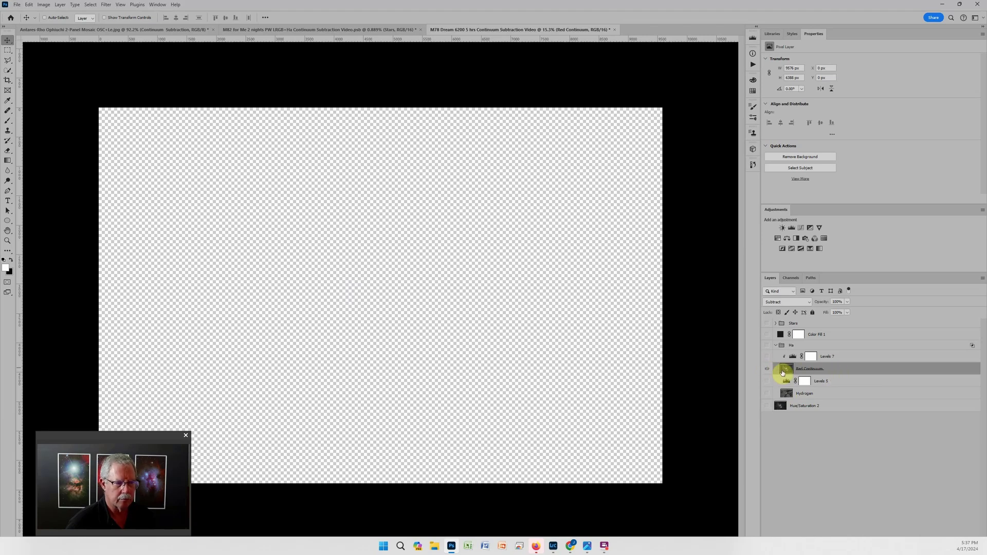
alt+click(770, 372)
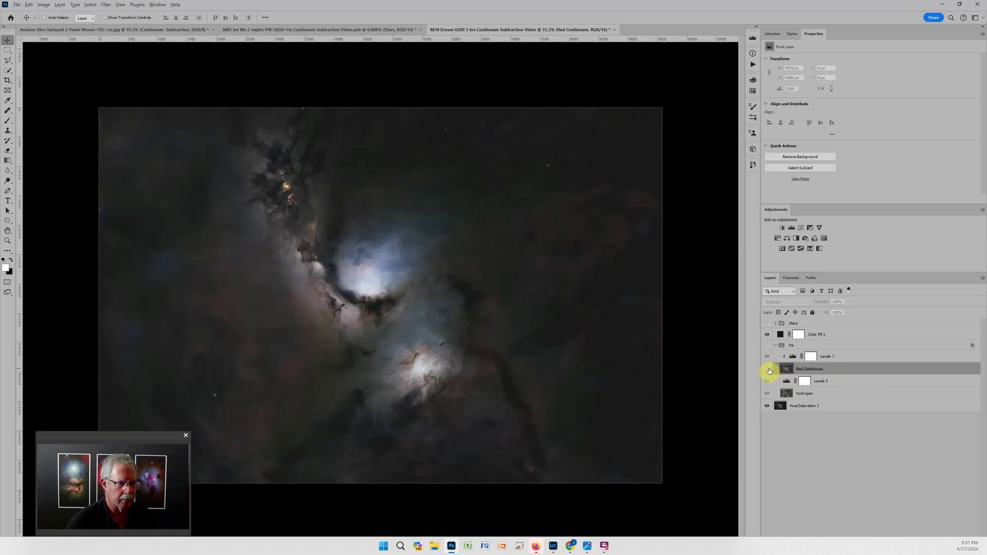
alt+click(770, 372)
click(786, 302)
scroll(786, 309, up, 3)
click(780, 309)
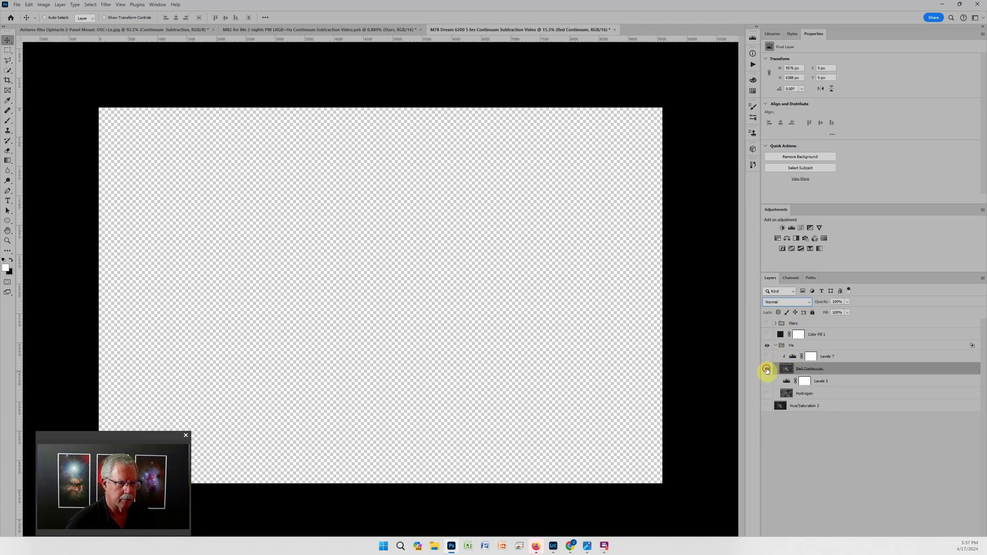
Step: Make the Ha group visible with its Red Continuum layer and set the group's opacity to 100%
click(766, 346)
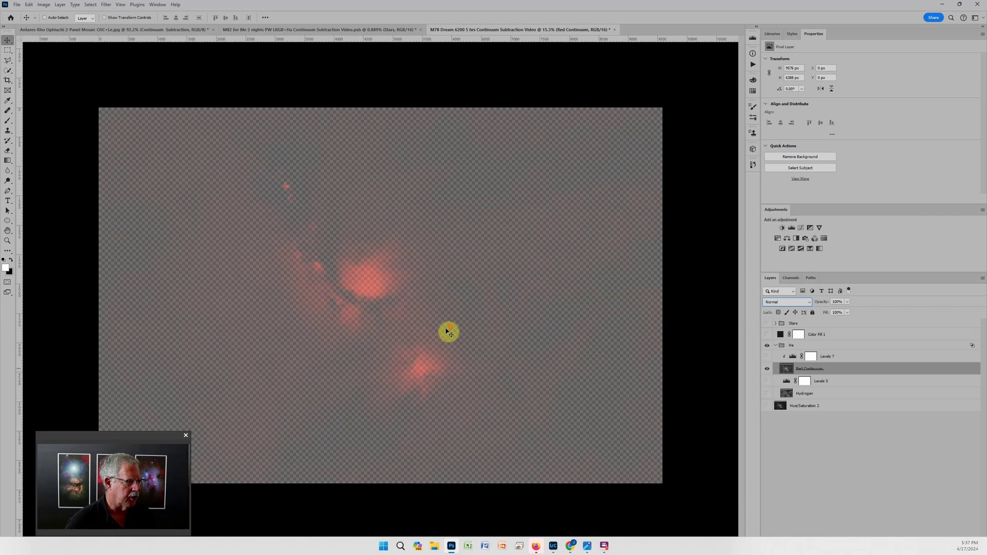
click(819, 349)
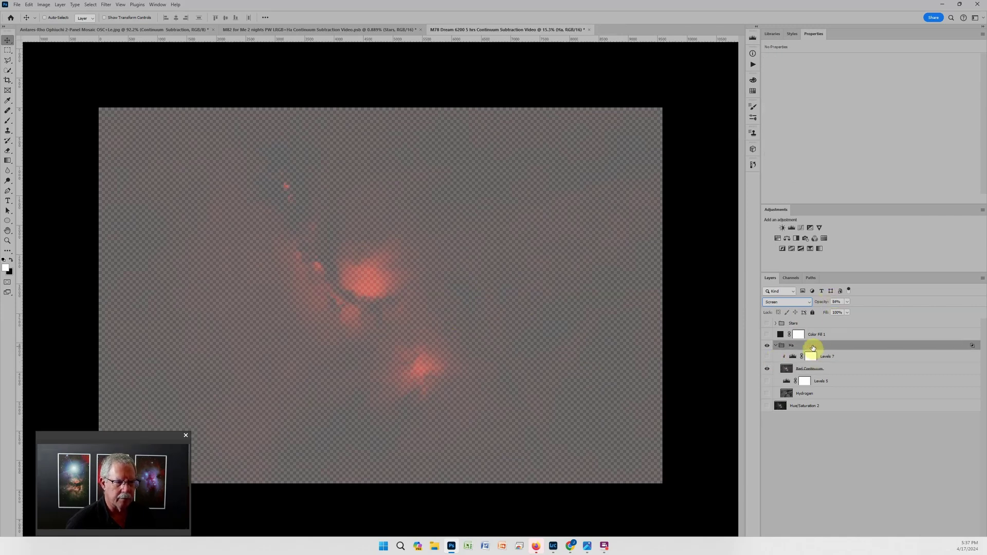
drag(818, 302, 908, 300)
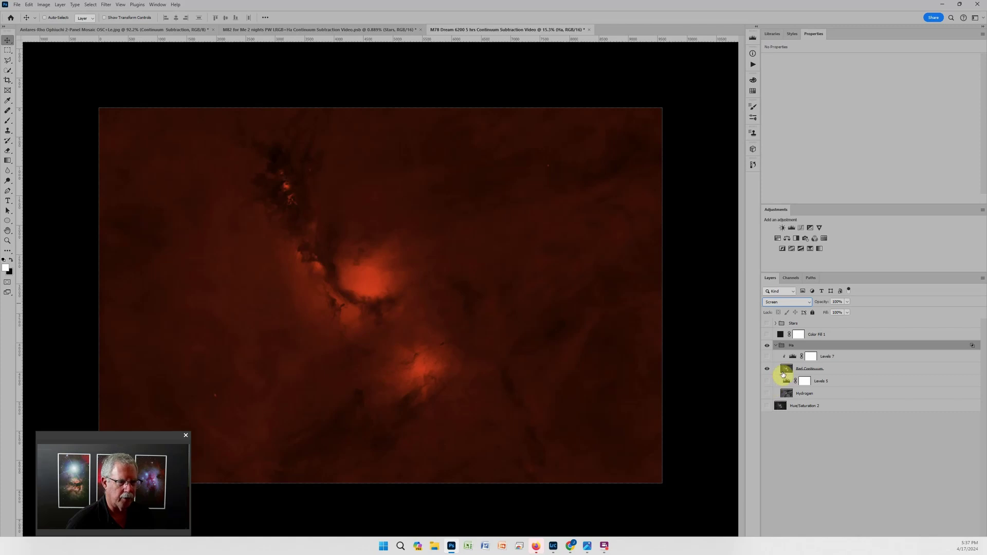
Step: Show the Hydrogen layer and toggle Red Continuum's visibility to compare the two, leaving Red Continuum hidden
click(766, 369)
click(766, 393)
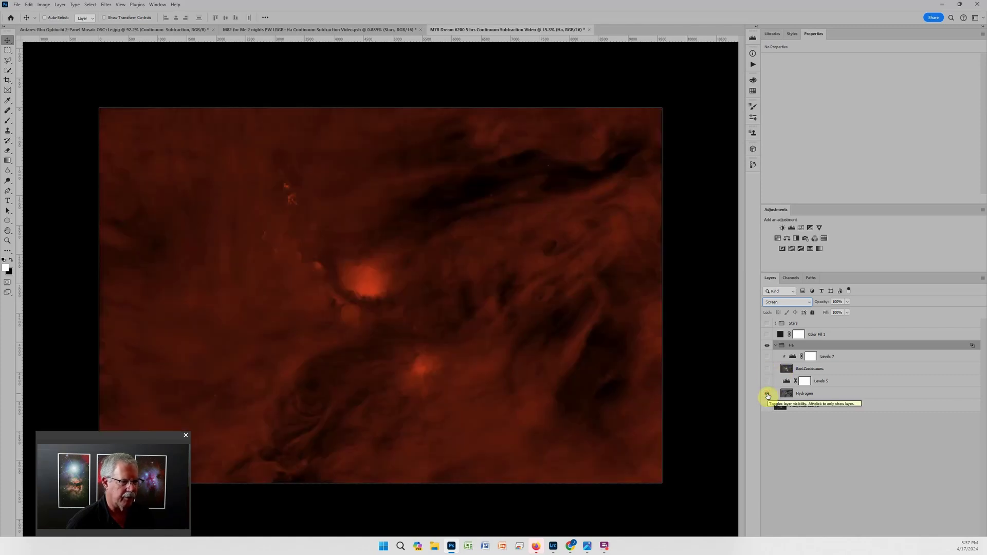
click(767, 394)
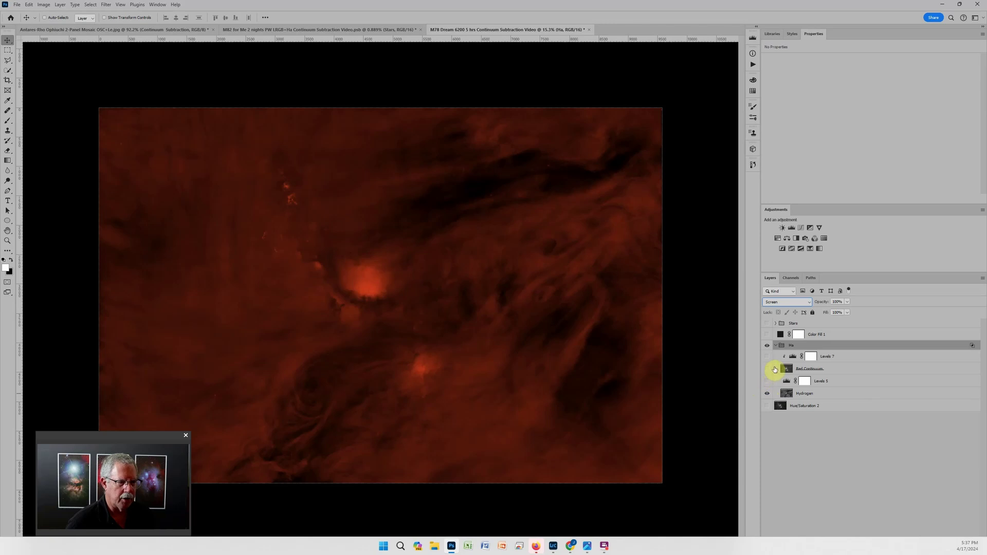
click(767, 369)
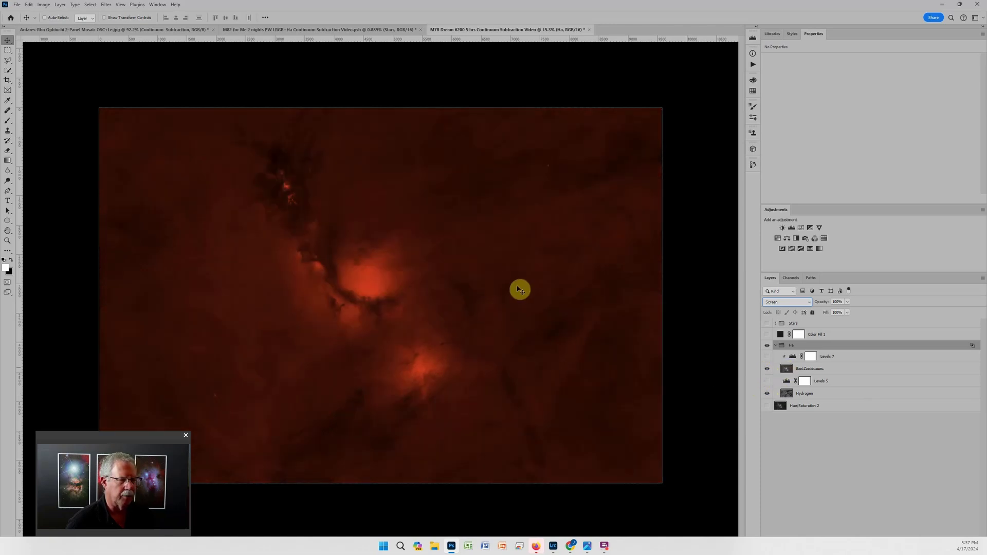
click(767, 369)
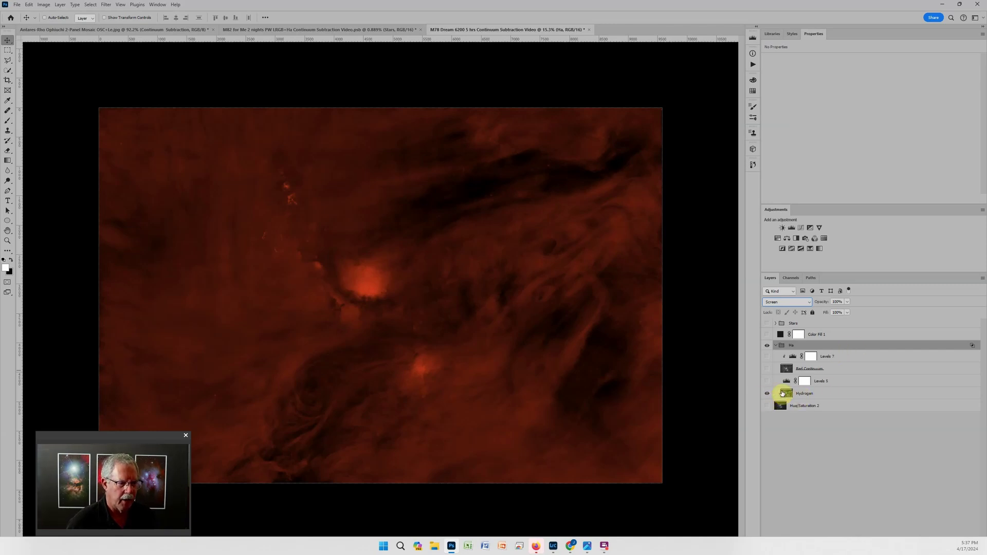
Step: Show the Levels adjustment above Hydrogen and the Red Continuum layer, and set Red Continuum's blend mode to Subtract
click(767, 381)
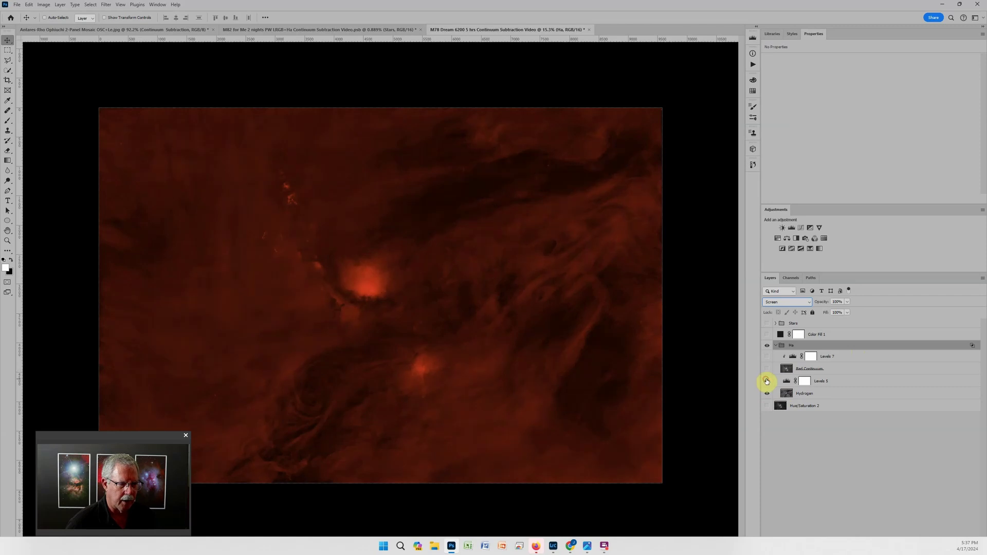
click(788, 368)
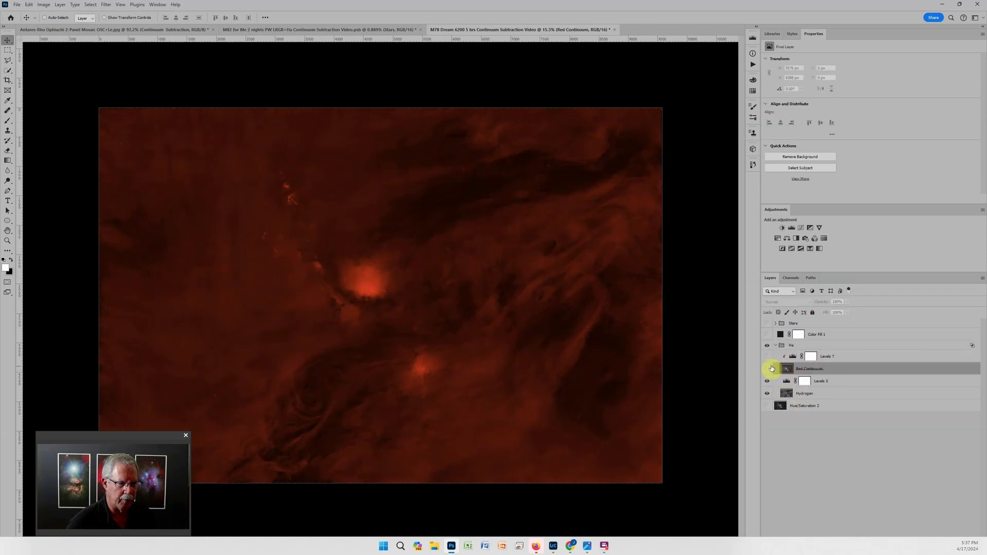
click(768, 369)
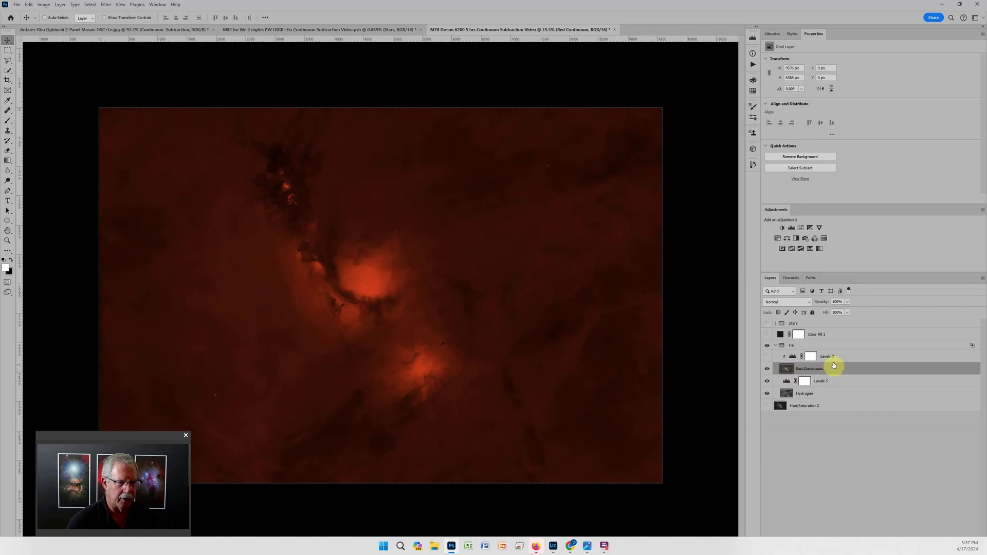
click(782, 301)
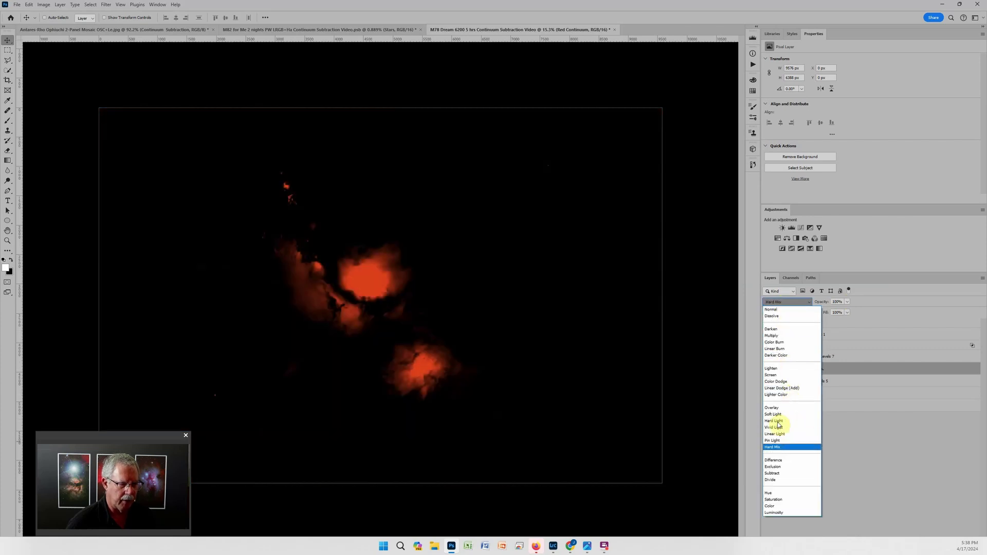
click(780, 474)
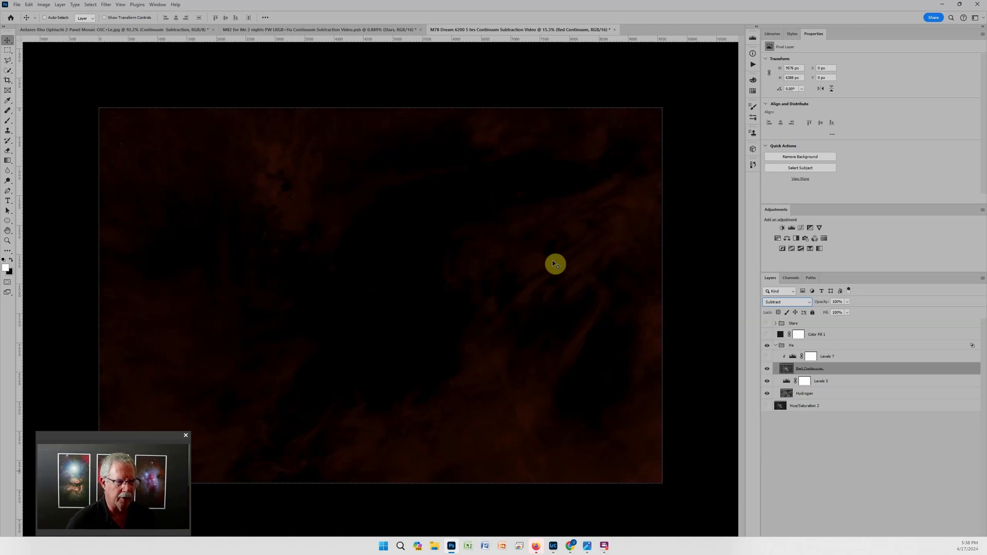
Step: Enable the Levels adjustment clipped to Red Continuum and set its midtone input to 0.70
click(792, 356)
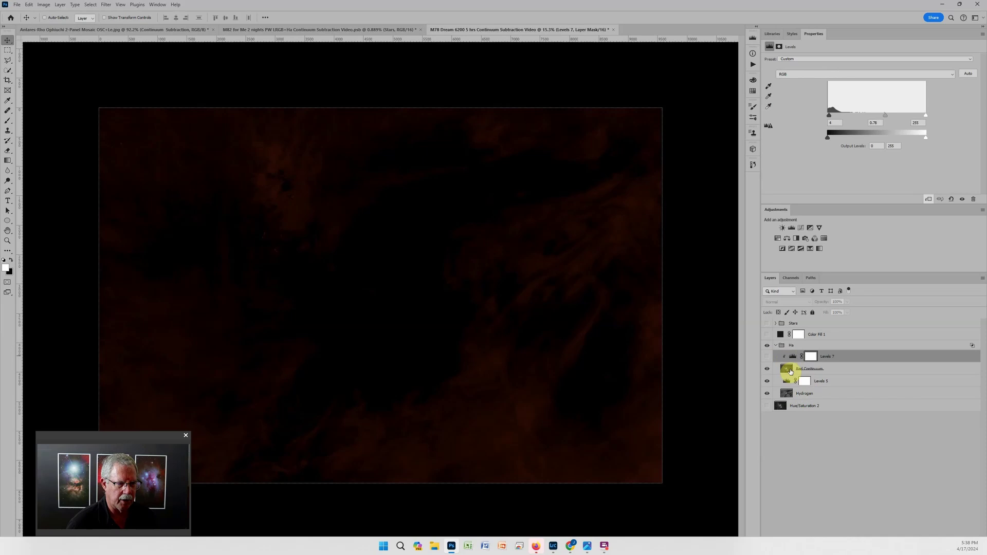
click(766, 356)
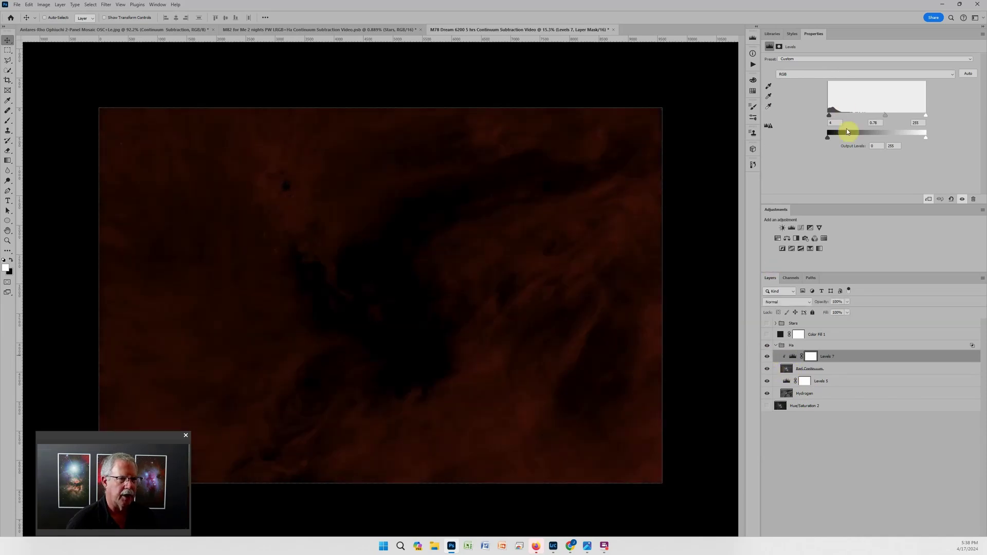
drag(885, 115, 883, 116)
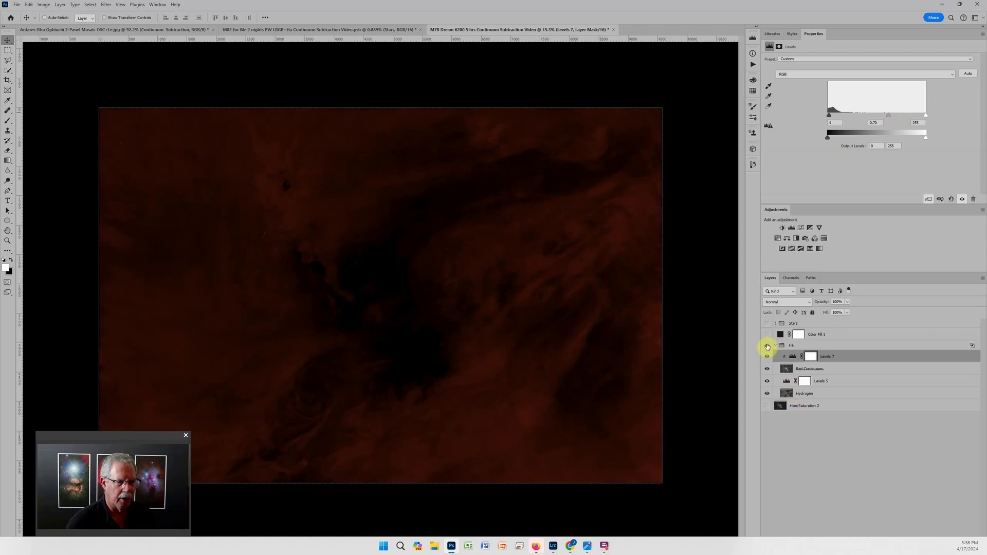
Step: Show the Hue/Saturation 2 and Color Fill 1 layers and toggle Red Continuum to compare the image with and without the subtraction
click(766, 405)
click(767, 335)
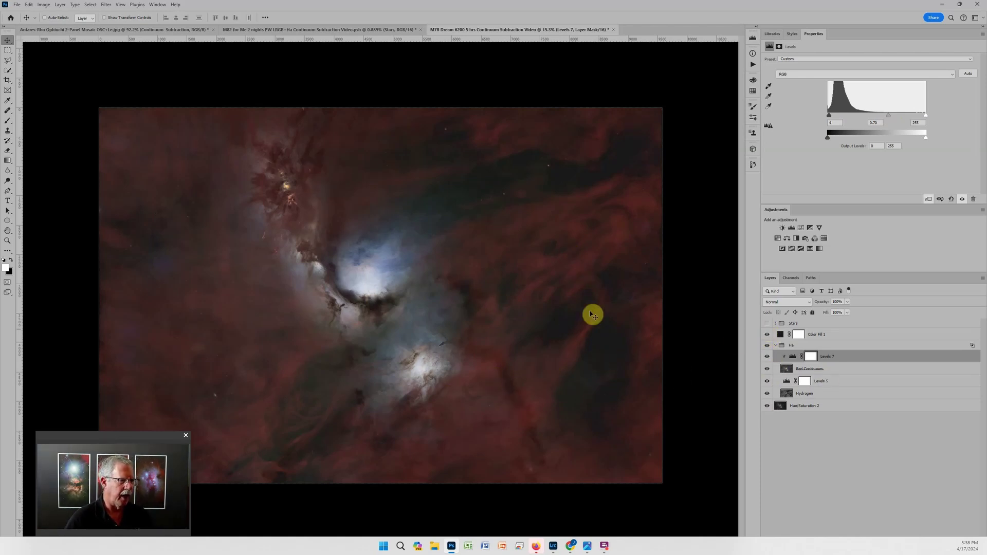
click(768, 370)
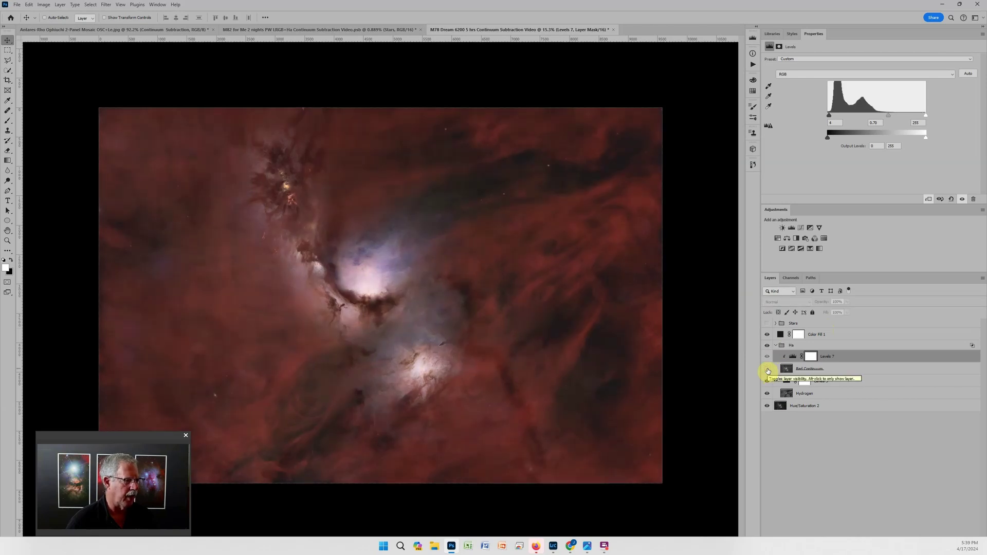
click(767, 370)
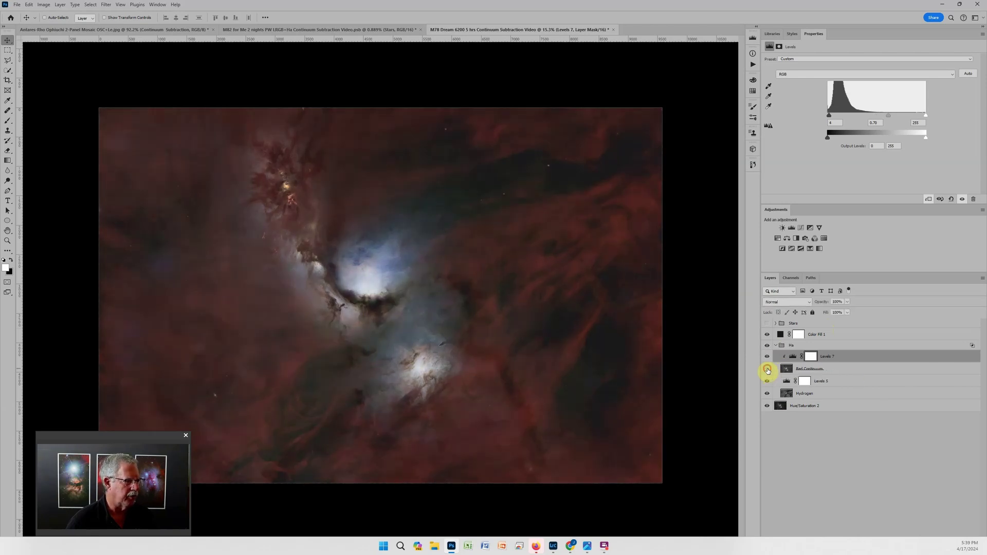
click(767, 370)
click(767, 370)
click(767, 370)
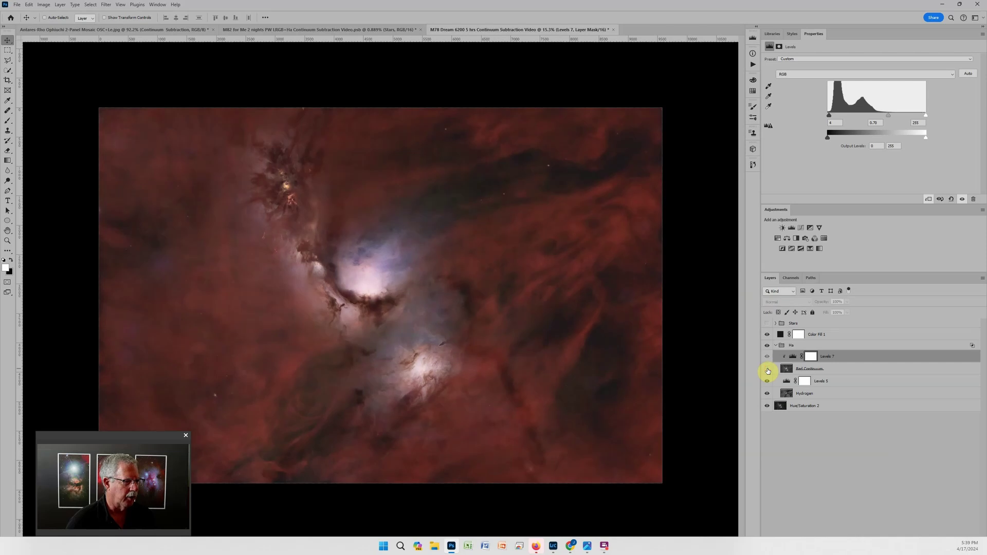
click(768, 370)
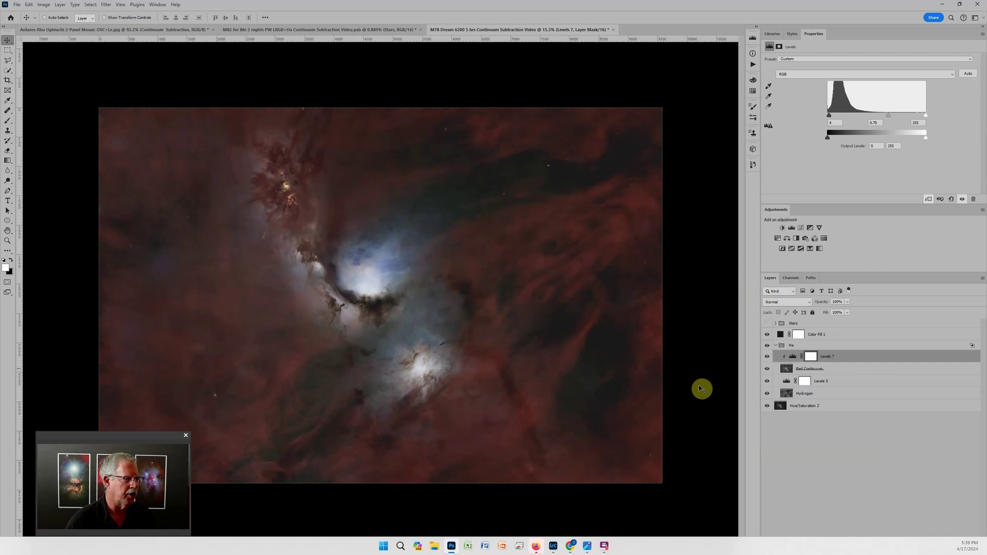
scroll(325, 255, up, 3)
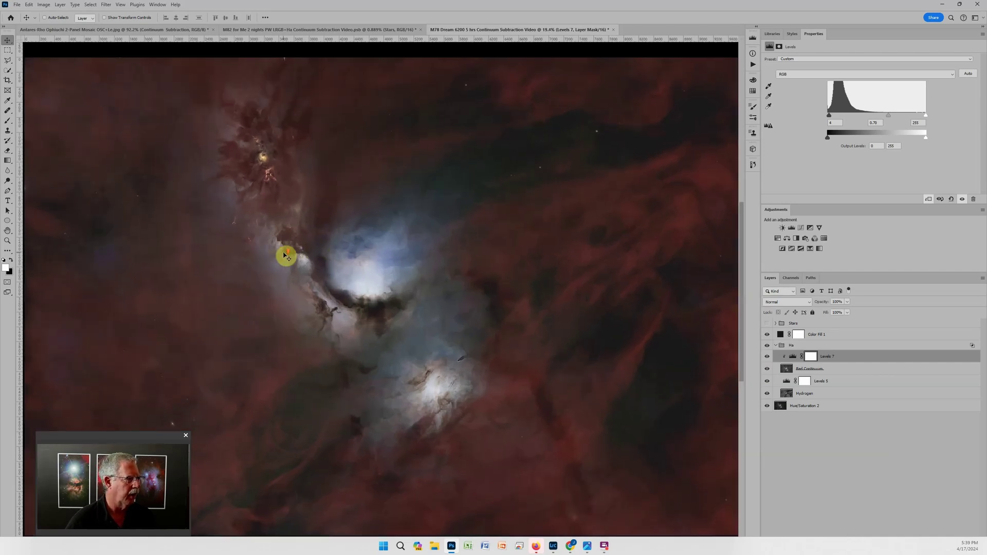
scroll(226, 83, down, 3)
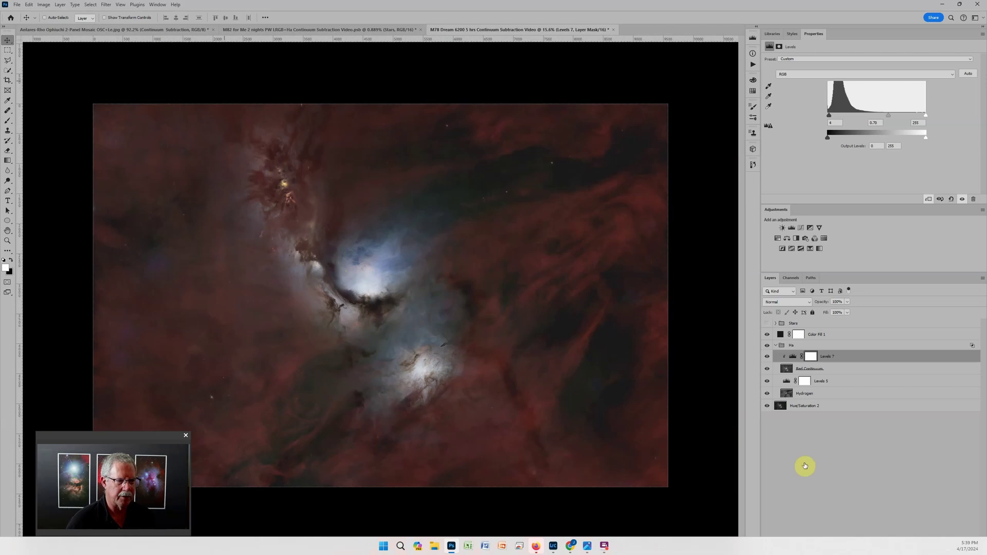
Step: Add a white layer mask to the Ha group
click(816, 346)
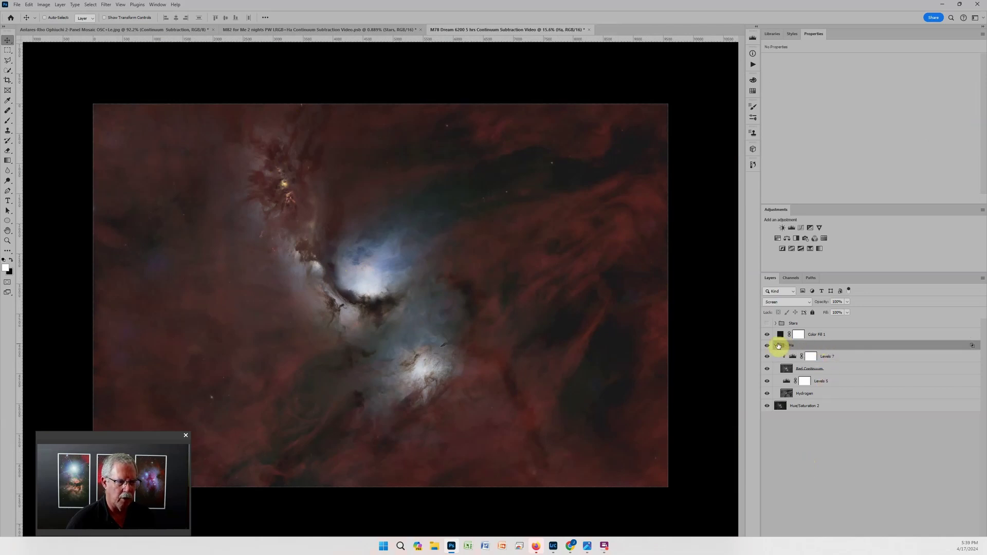
double_click(800, 345)
key(Return)
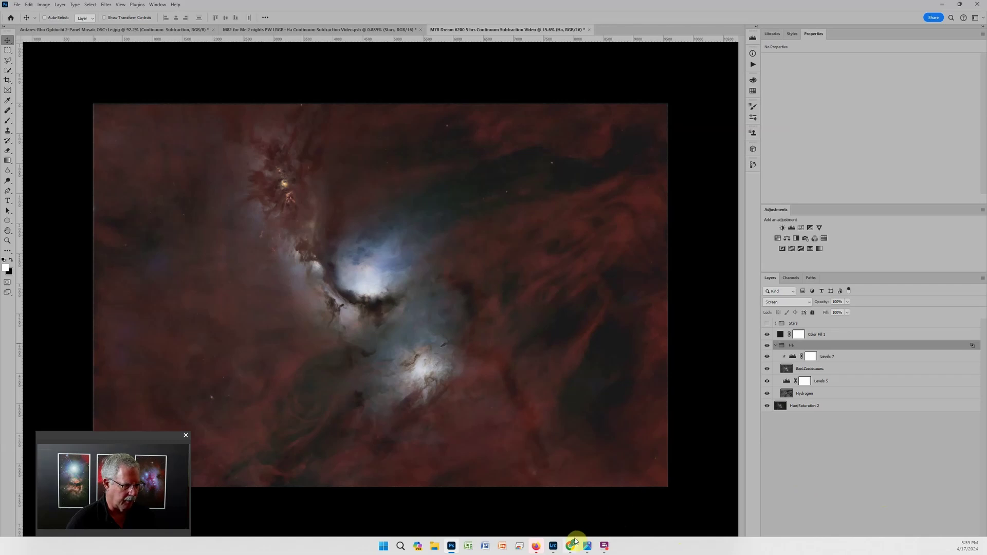
click(899, 494)
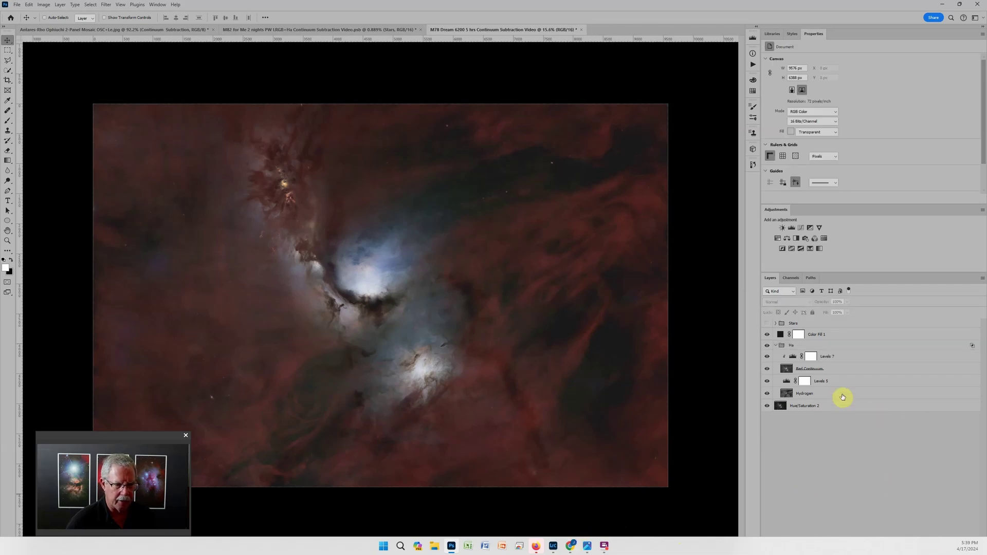
click(792, 345)
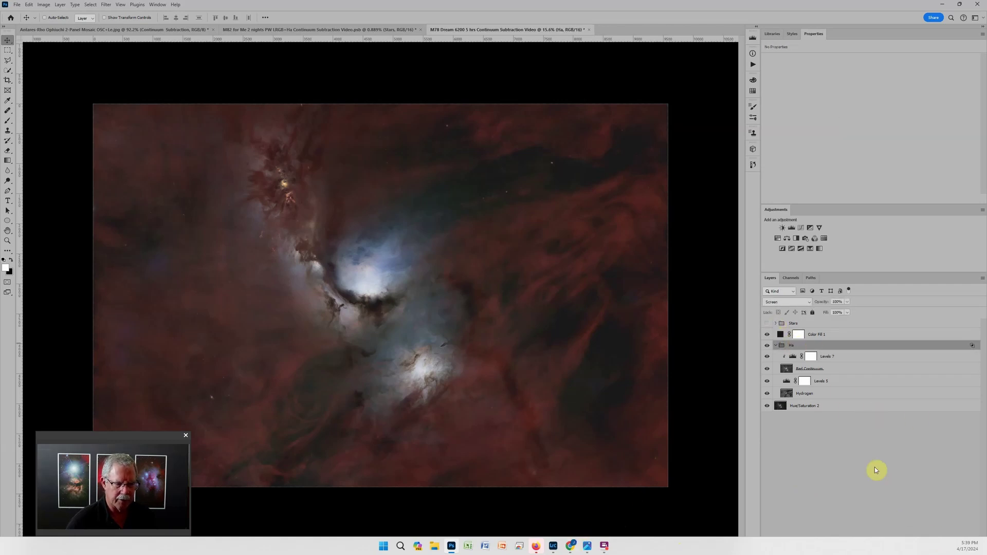
click(538, 549)
click(682, 60)
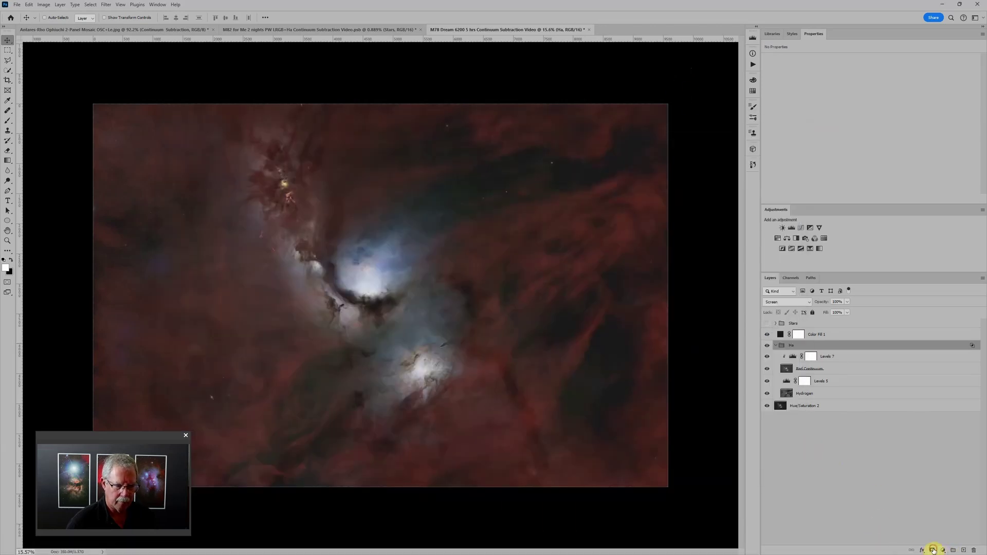
click(933, 550)
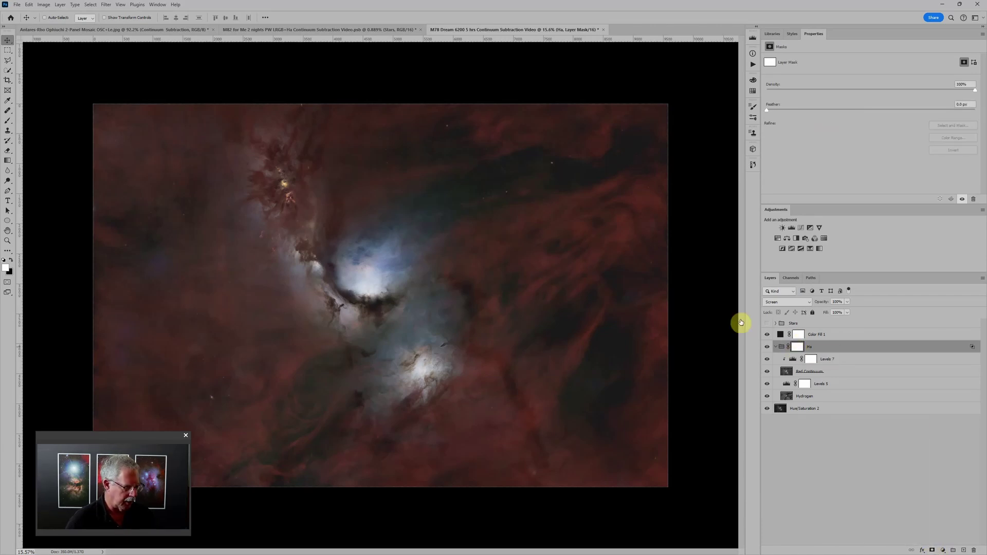
Step: Paint black on the Ha group's mask over the dark dust nebula above M78, using a 2700 px brush at 100% opacity
click(12, 130)
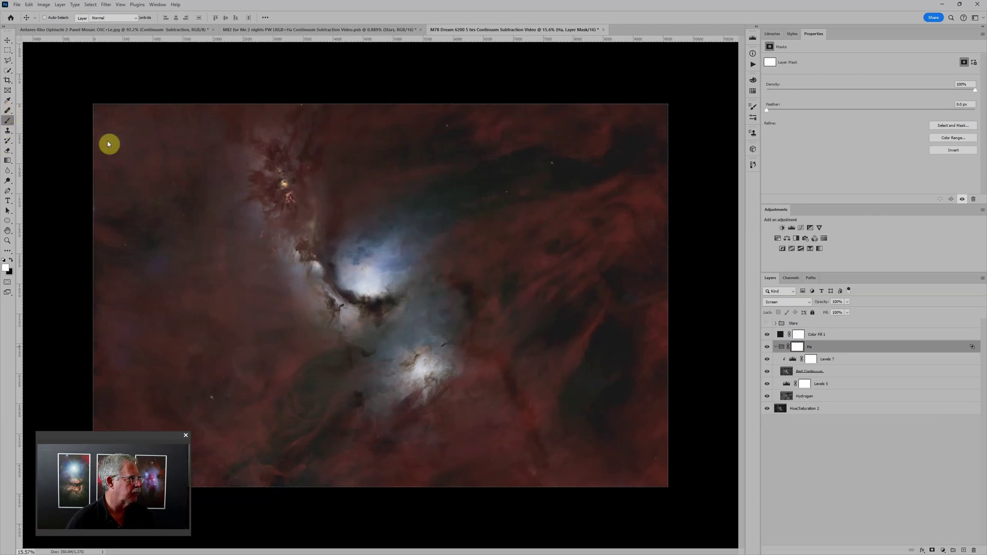
click(7, 110)
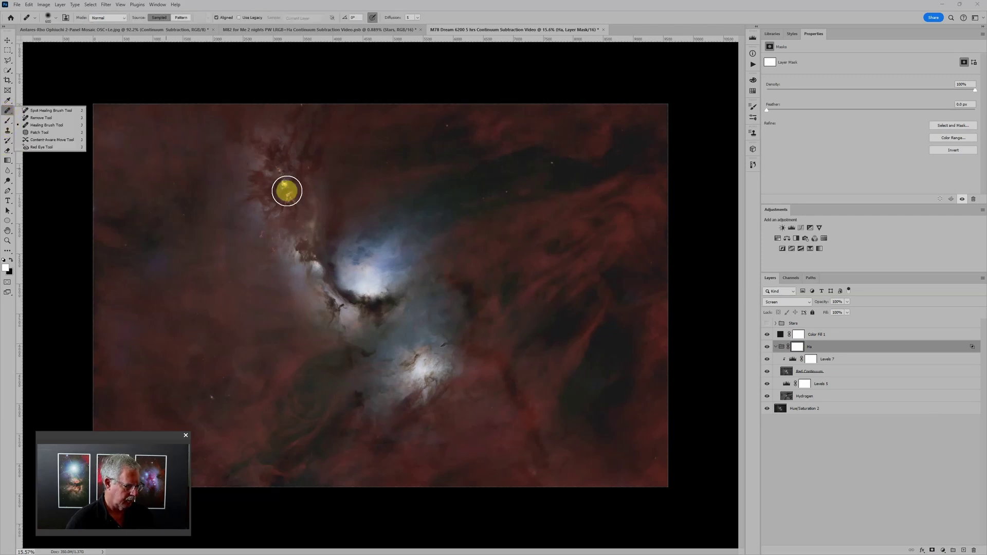
key(b)
key(bracketright)
key(bracketright)
key(bracketright)
key(bracketright)
key(bracketright)
key(bracketright)
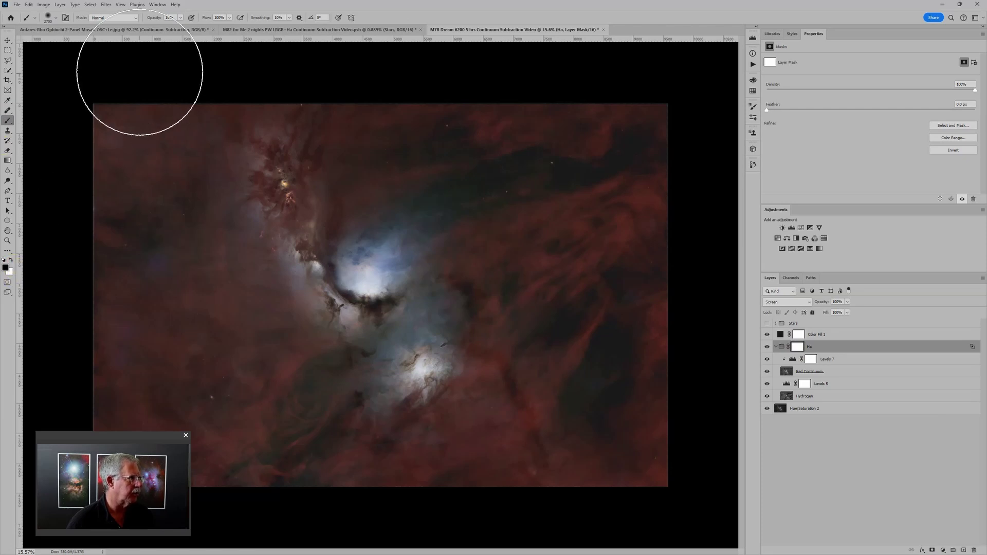
drag(156, 17, 256, 32)
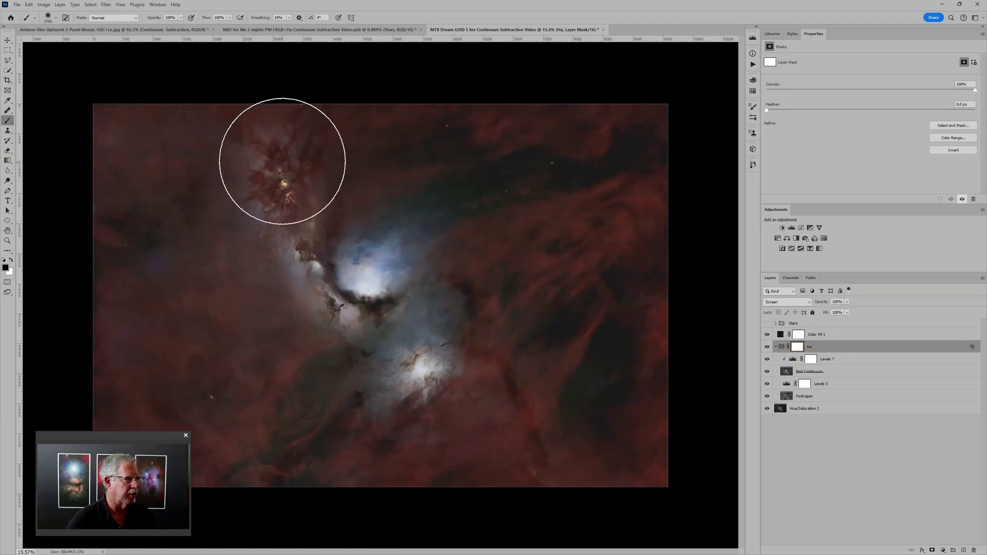
drag(281, 160, 286, 171)
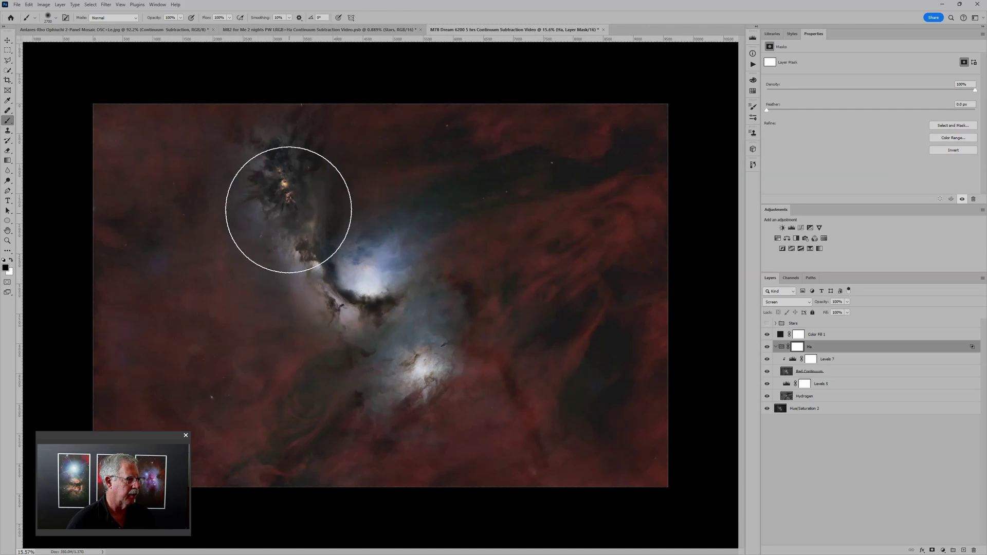
Step: Show the Stars group and the layer inside it, and toggle Red Continuum to compare the image with and without subtraction
click(767, 323)
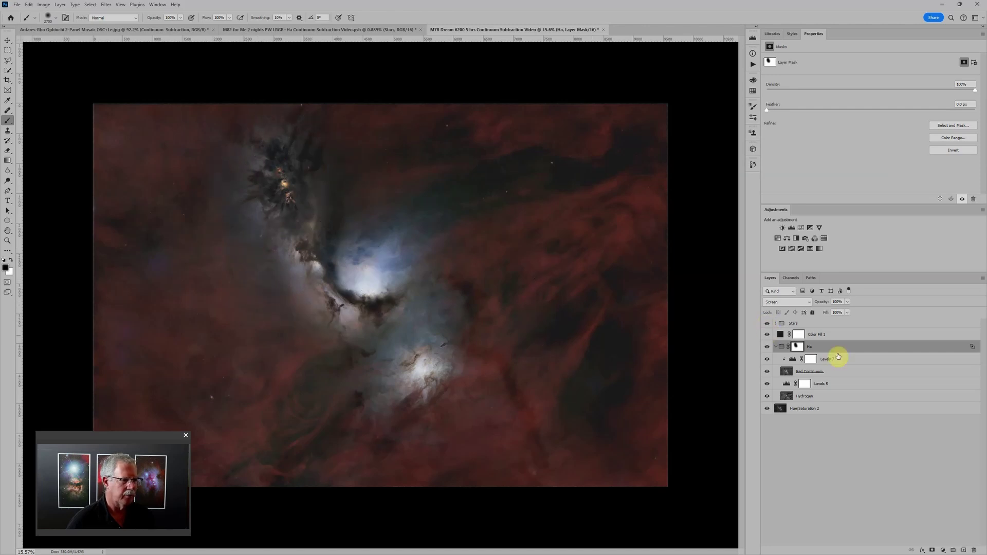
click(772, 324)
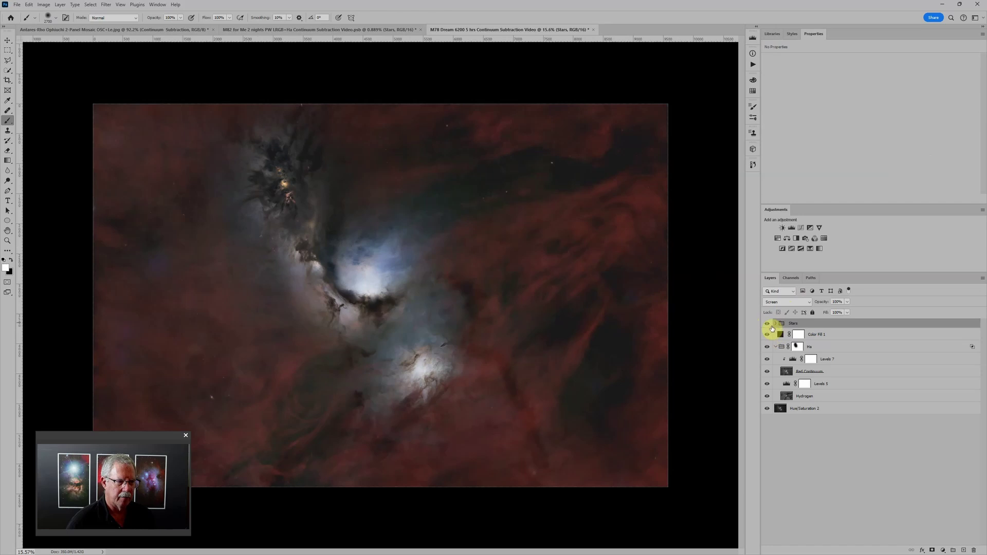
click(775, 324)
click(767, 334)
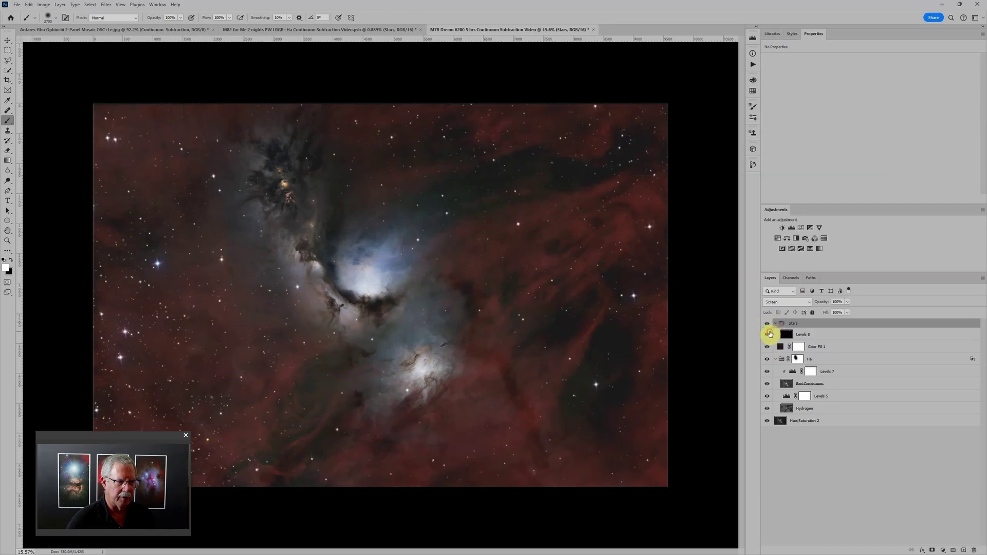
click(767, 384)
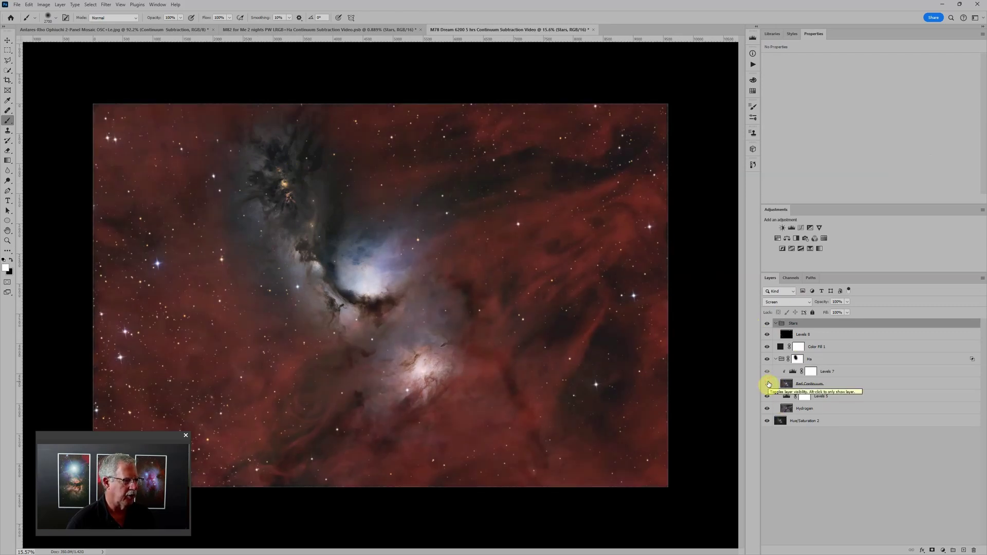
click(768, 383)
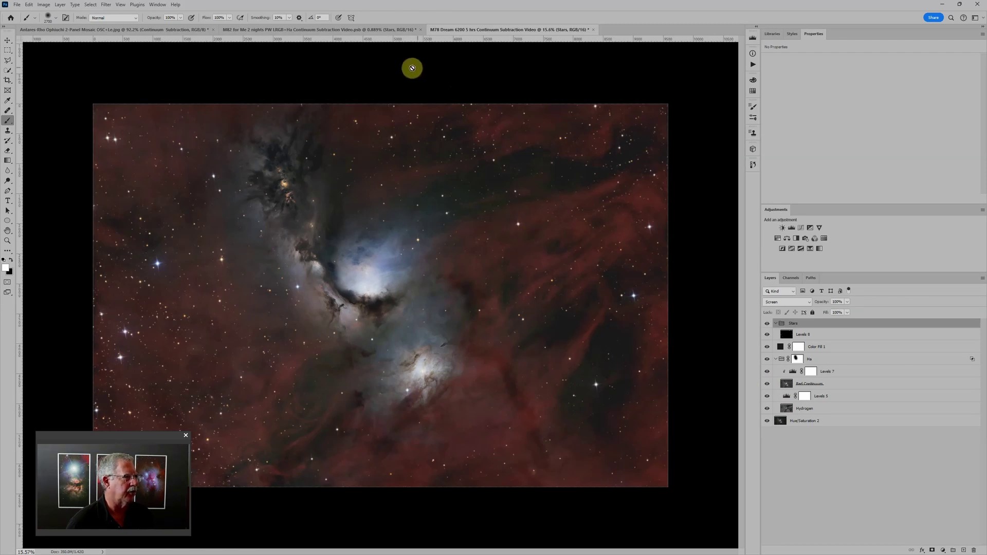
Step: Switch to the M82 LRGB+Ha continuum subtraction document and frame the galaxy up close
click(347, 30)
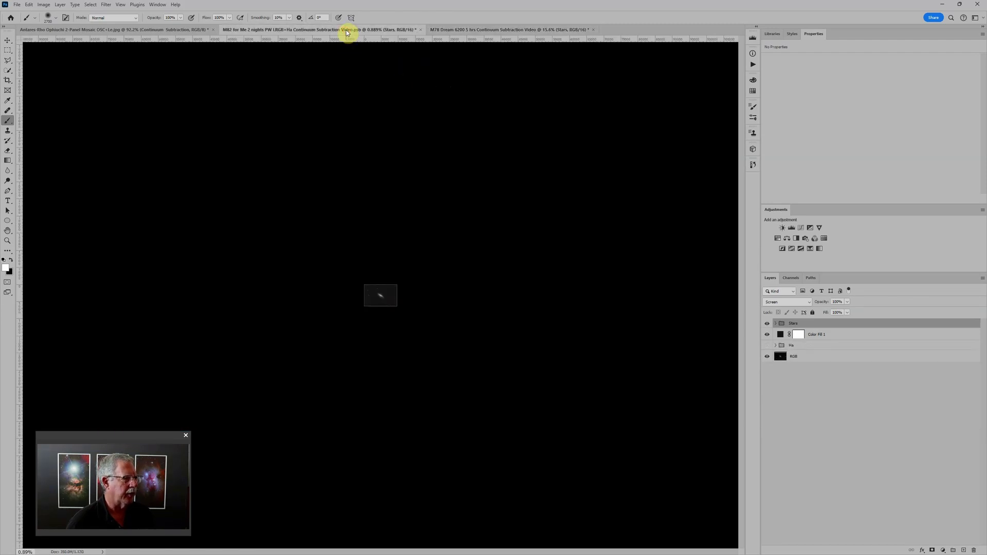
scroll(381, 292, up, 10)
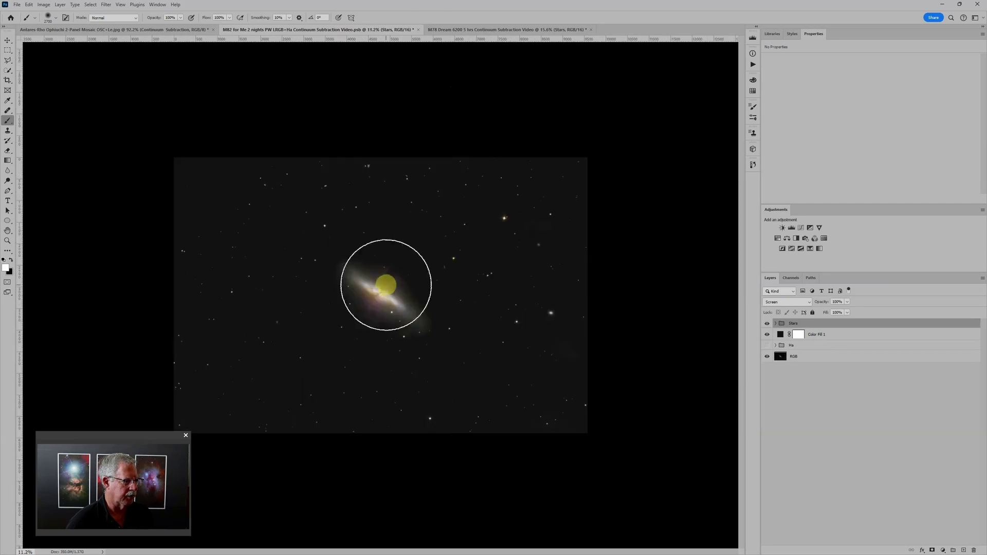
scroll(386, 283, up, 5)
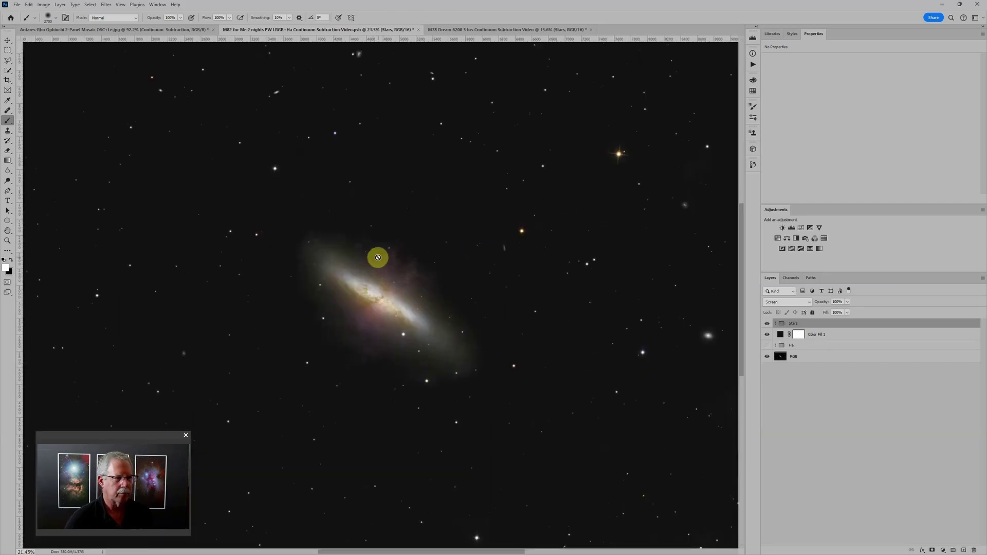
scroll(377, 257, up, 1)
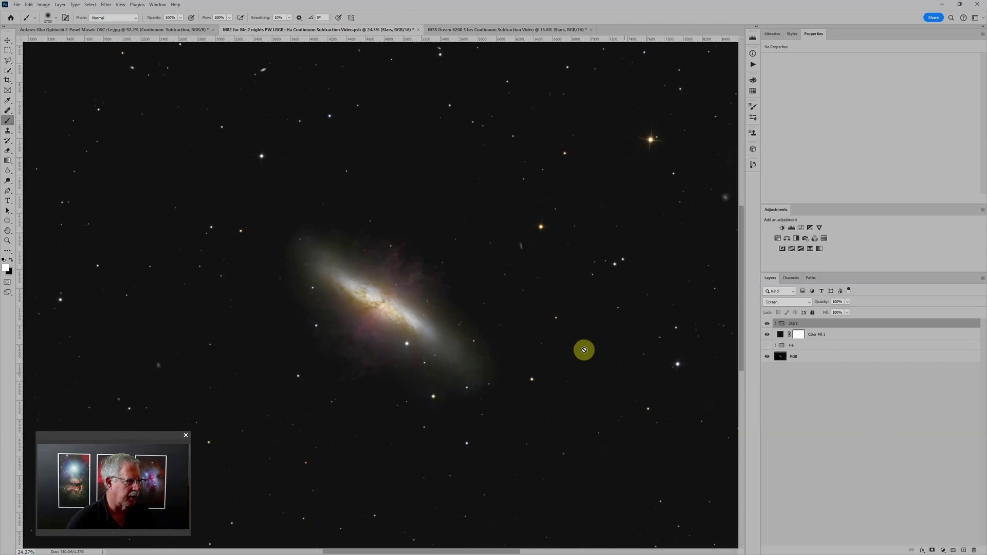
Step: Select the RGB layer and toggle the Stars group to view the galaxy with and without stars
click(817, 357)
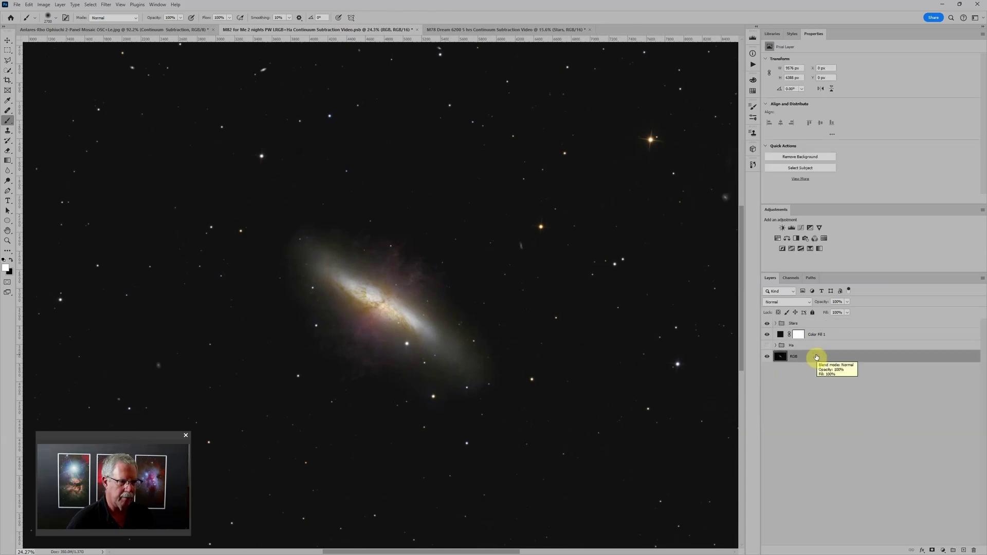
click(766, 324)
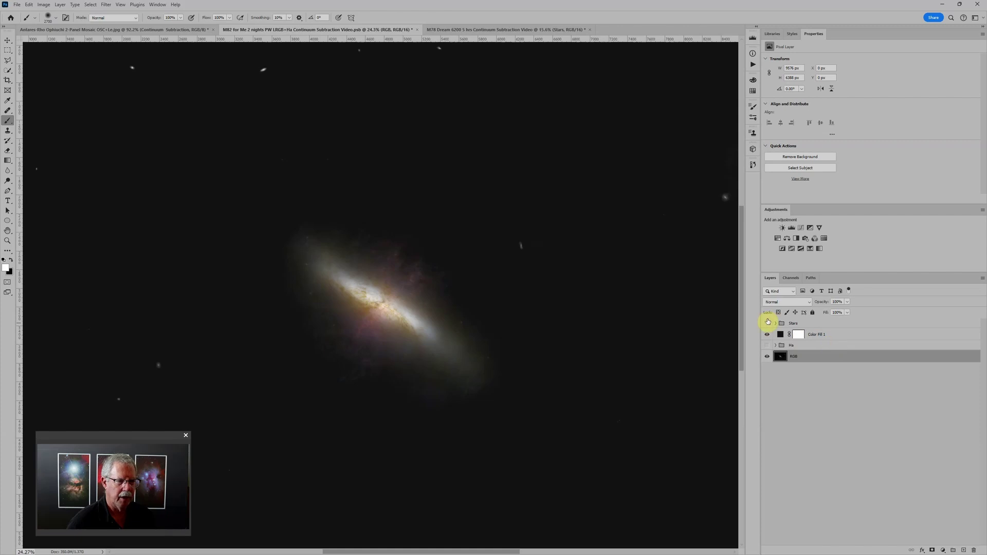
click(766, 324)
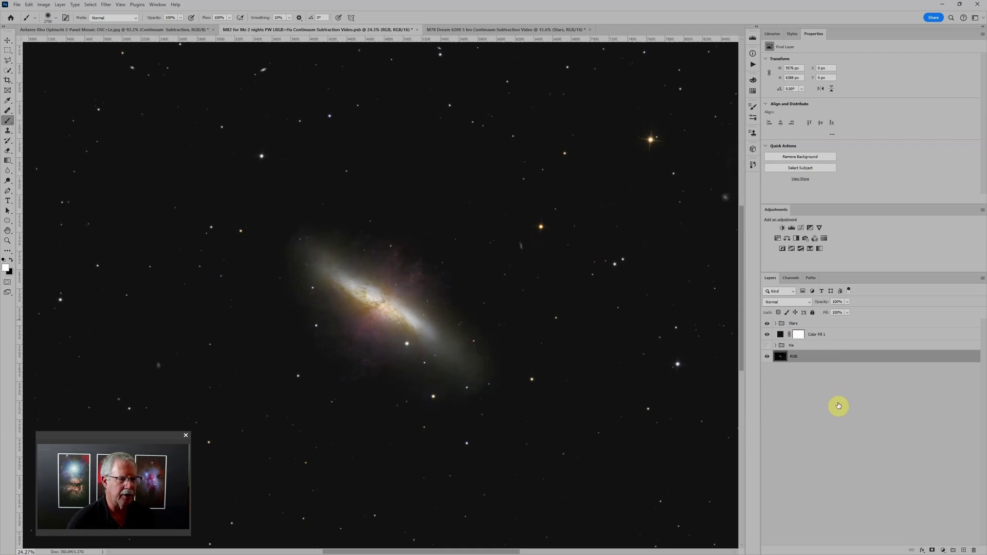
Step: Expand the Ha group and show it with its Hydrogen layer
click(774, 345)
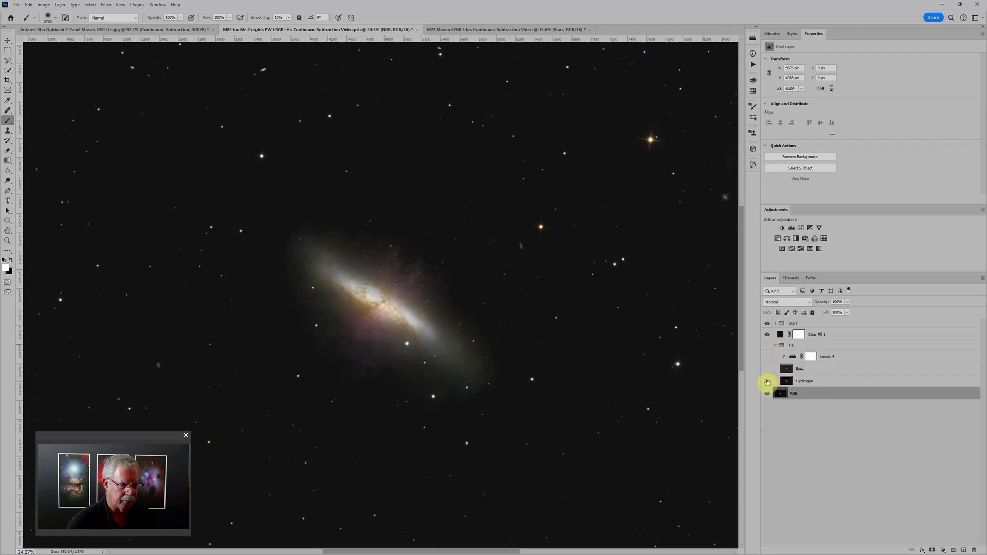
click(767, 345)
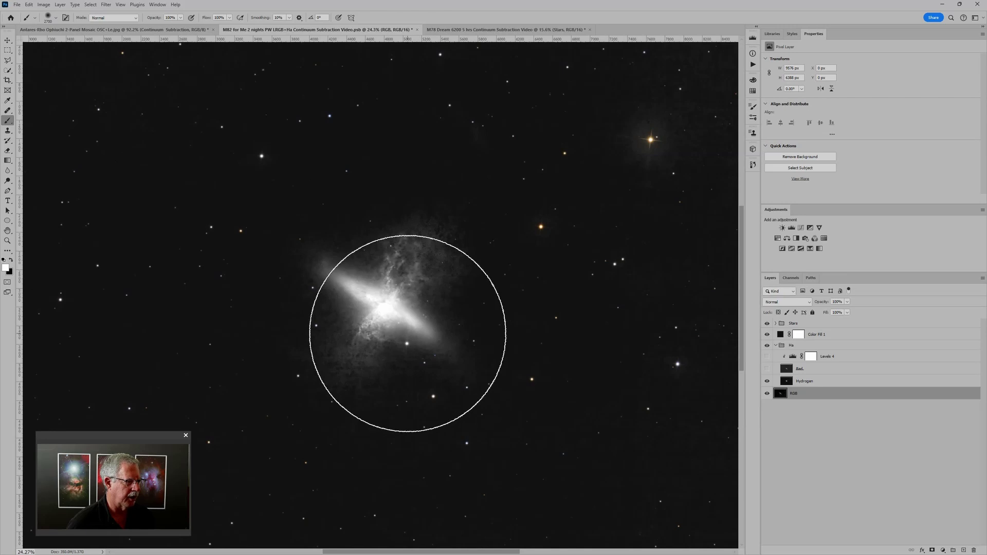
Step: Reduce the brush size to 600 px
key(bracketleft)
key(bracketleft)
key(bracketleft)
key(bracketleft)
key(bracketleft)
key(bracketleft)
key(bracketleft)
key(bracketleft)
key(bracketleft)
key(bracketleft)
key(bracketleft)
key(bracketleft)
key(bracketleft)
key(bracketleft)
key(bracketleft)
key(bracketleft)
key(bracketleft)
key(bracketleft)
key(bracketleft)
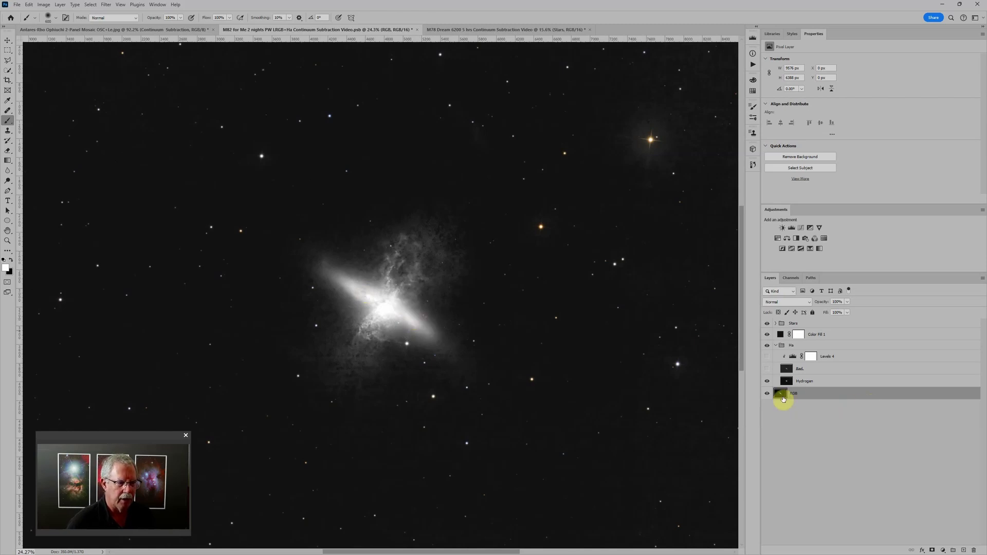
Step: Restrict the Ha group's blending options to the red channel by disabling G and B, and set its blend mode to Screen
click(795, 348)
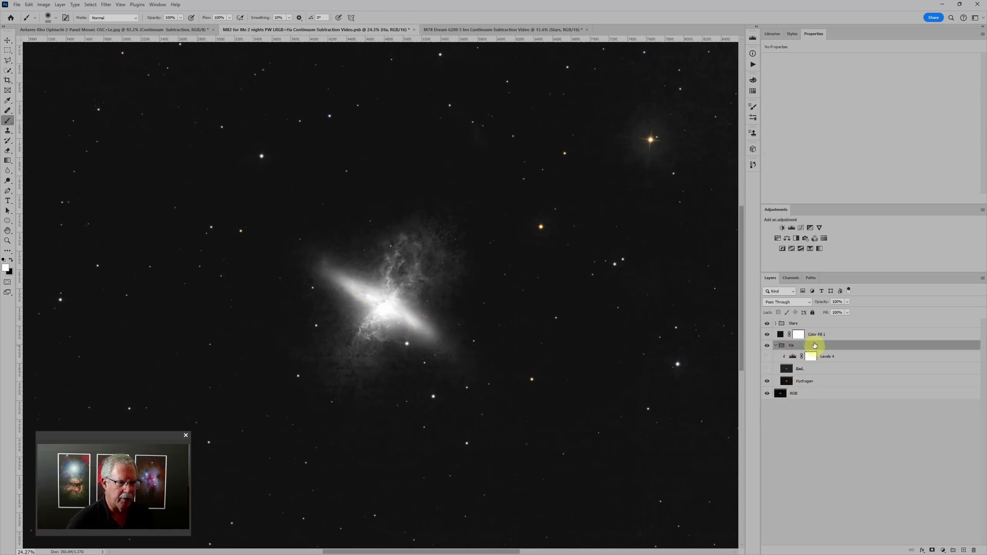
double_click(814, 345)
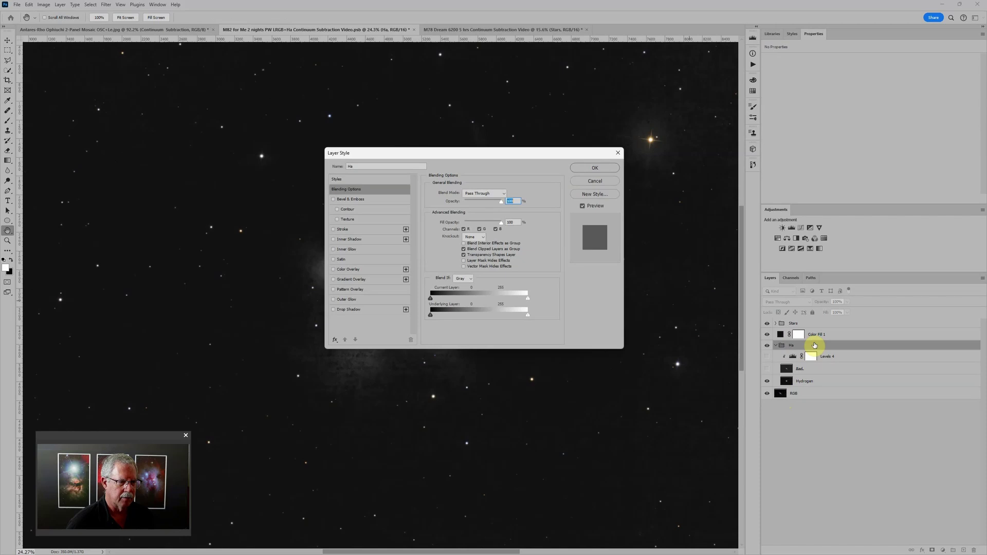
click(479, 229)
click(494, 229)
click(494, 229)
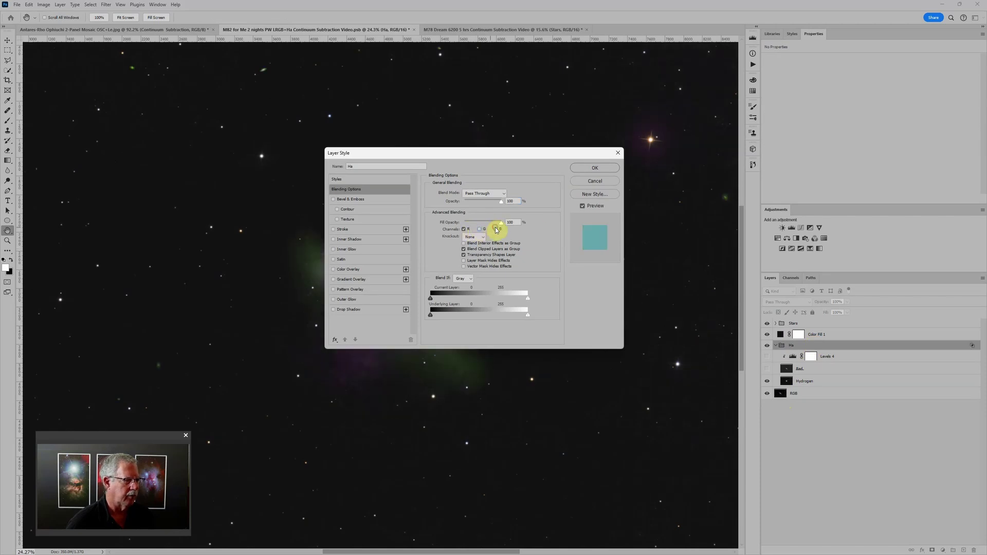
click(486, 194)
click(471, 279)
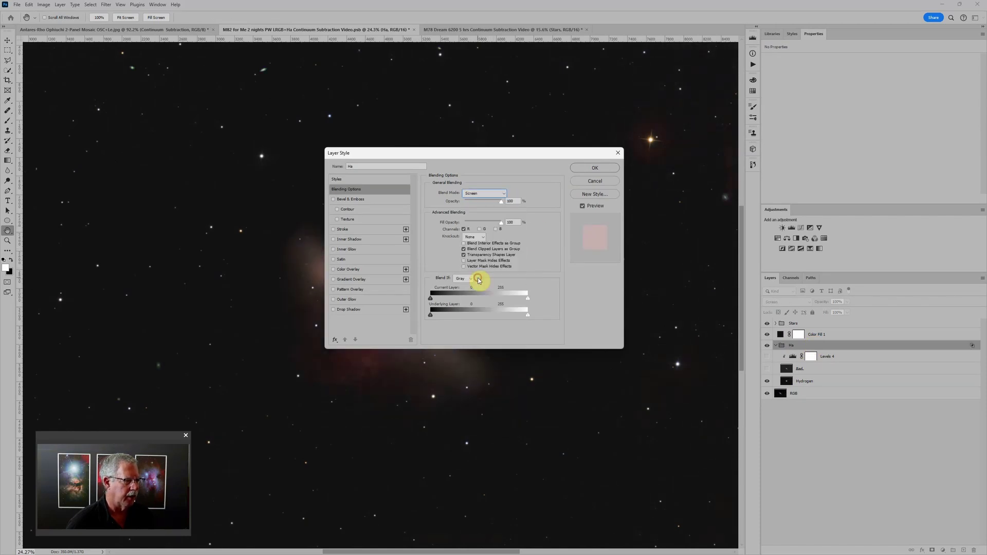
click(594, 168)
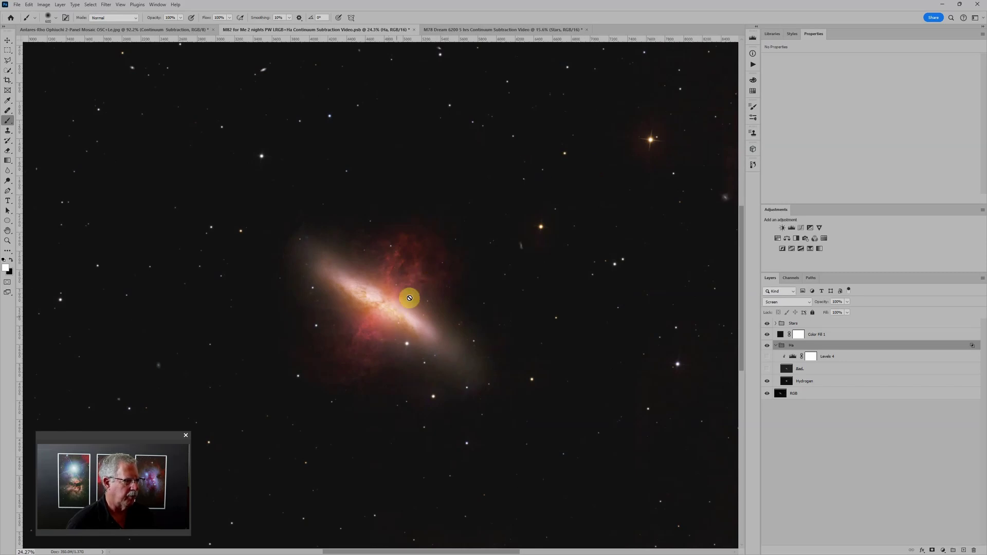
Step: Isolate the Red layer in the Ha group to examine it alone, and restore the other layers' visibility
click(788, 370)
alt+click(768, 370)
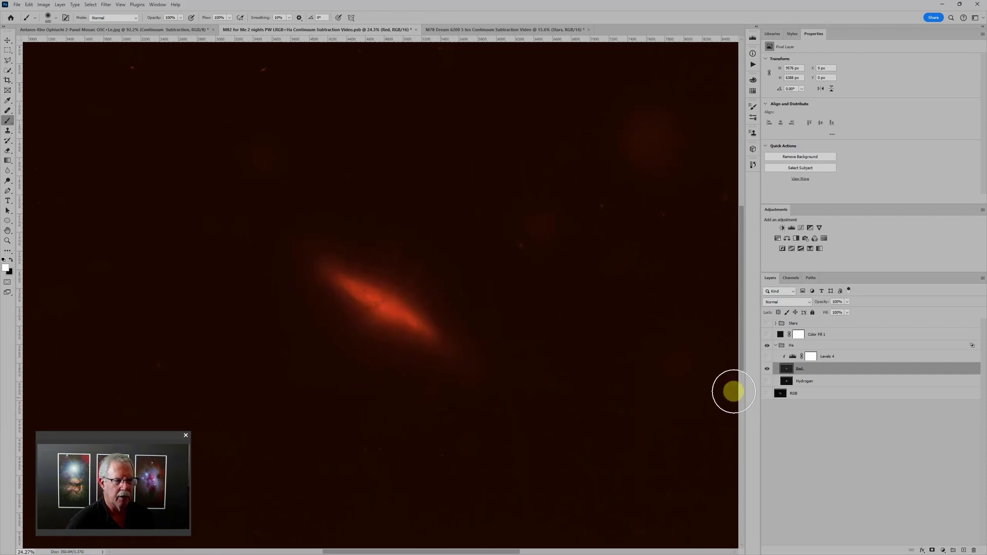
alt+click(767, 369)
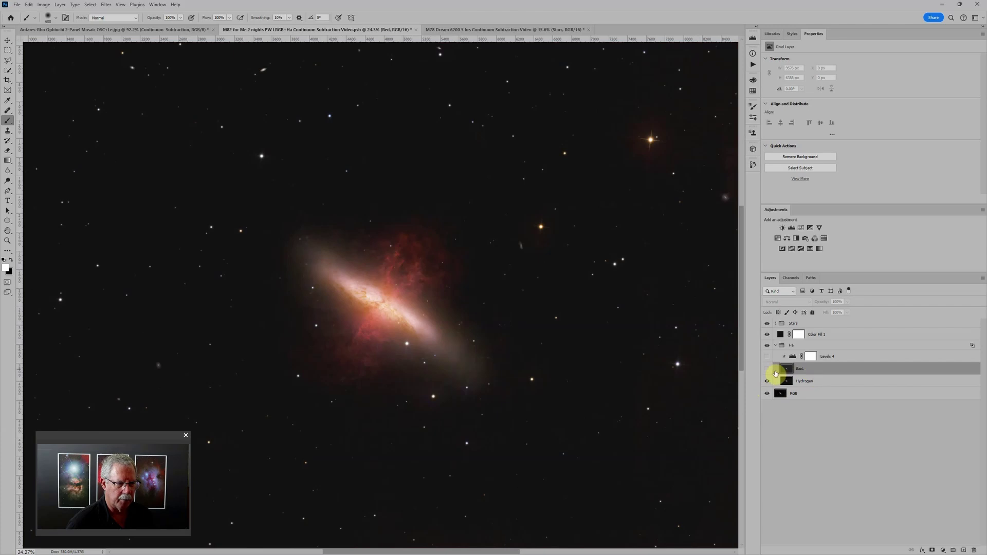
Step: Show the Red layer above Hydrogen and set its blend mode to Subtract
click(767, 369)
click(783, 302)
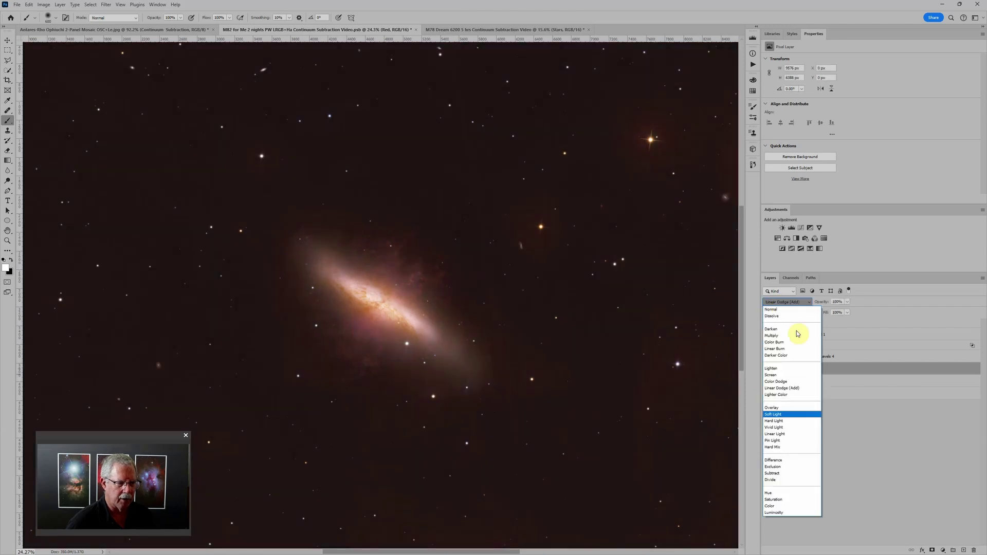
click(788, 474)
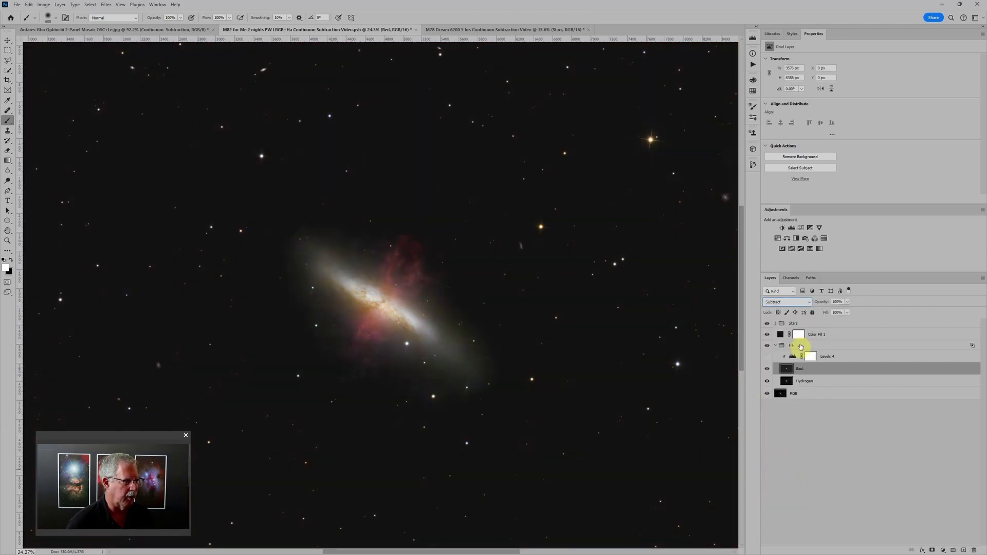
Step: Enable the Levels 4 adjustment clipped to the Red layer and set its midtone input to 0.62
click(794, 356)
click(766, 357)
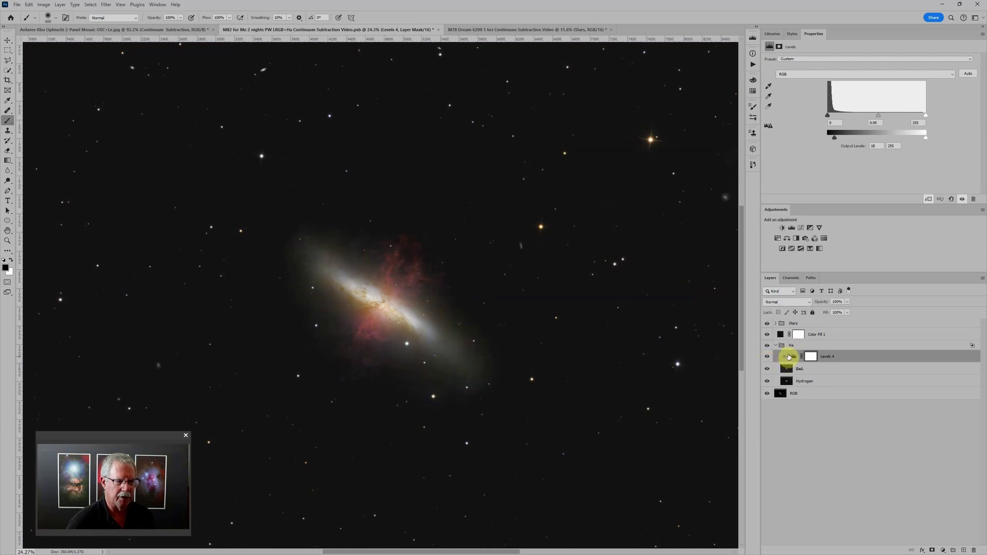
drag(878, 120, 897, 118)
Step: Toggle the Red layer to compare the galaxy with and without the continuum subtraction
scroll(637, 273, down, 3)
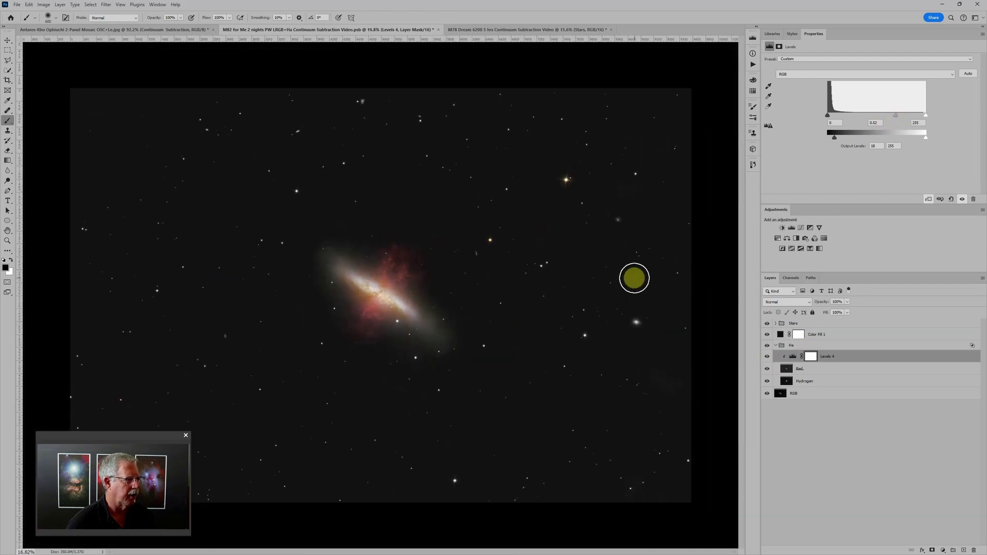
scroll(291, 294, up, 4)
scroll(462, 303, up, 2)
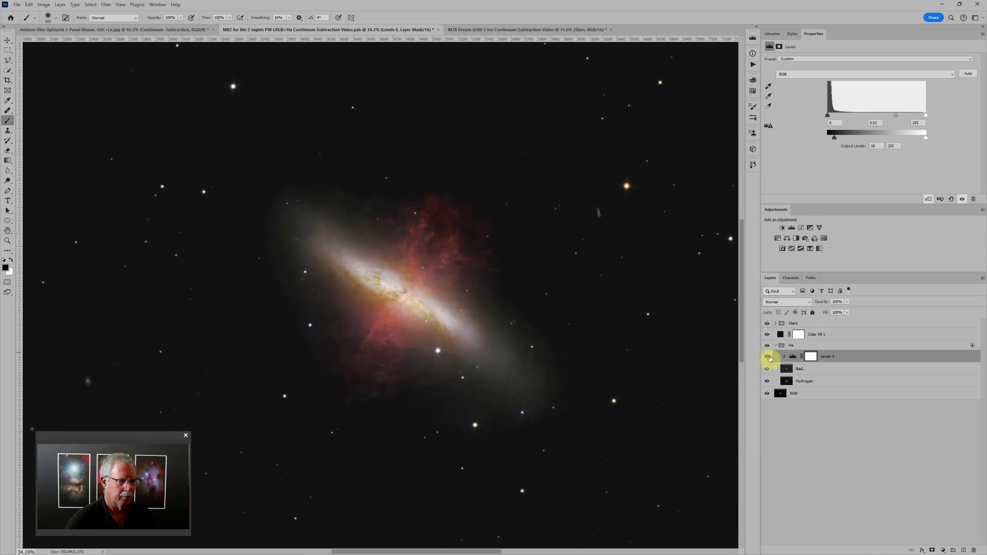
click(768, 370)
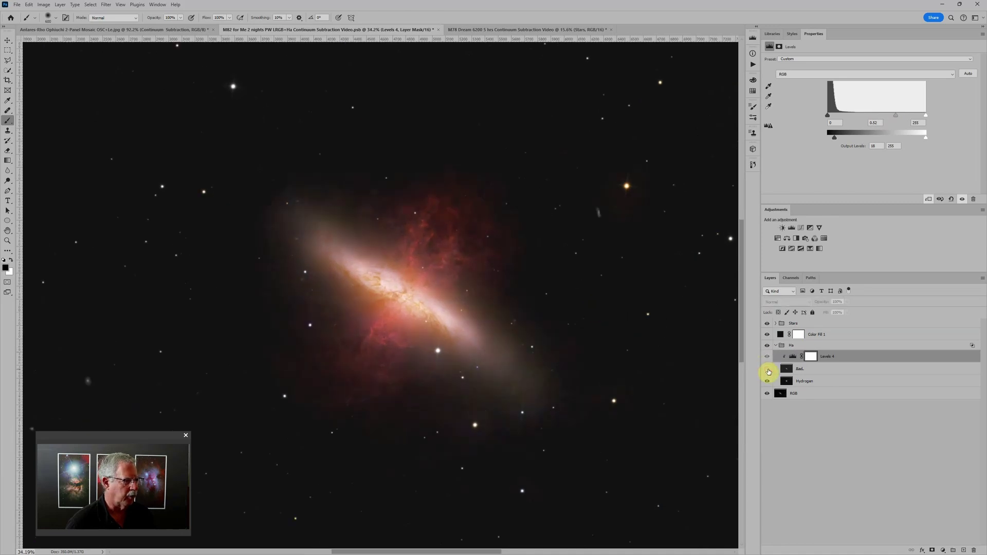
click(768, 369)
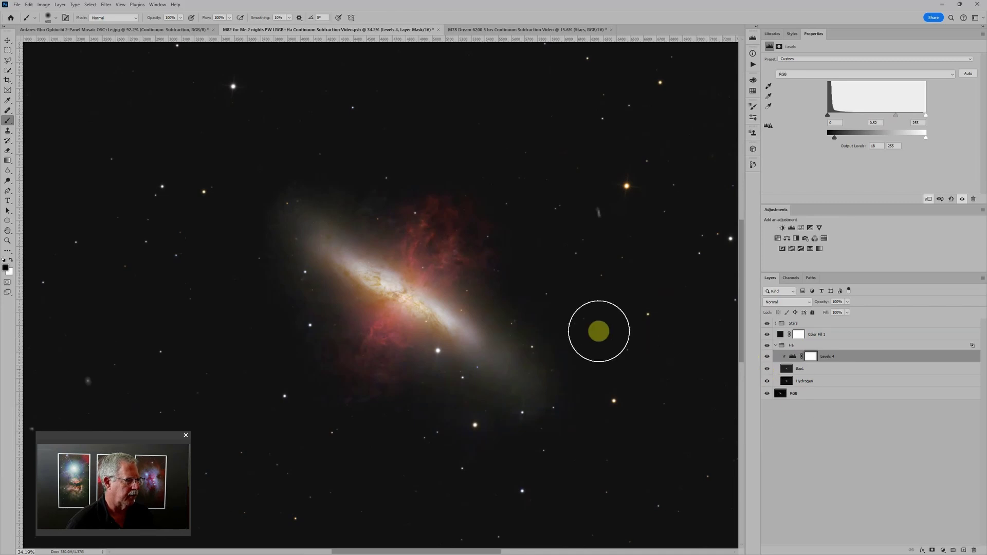
scroll(599, 332, down, 3)
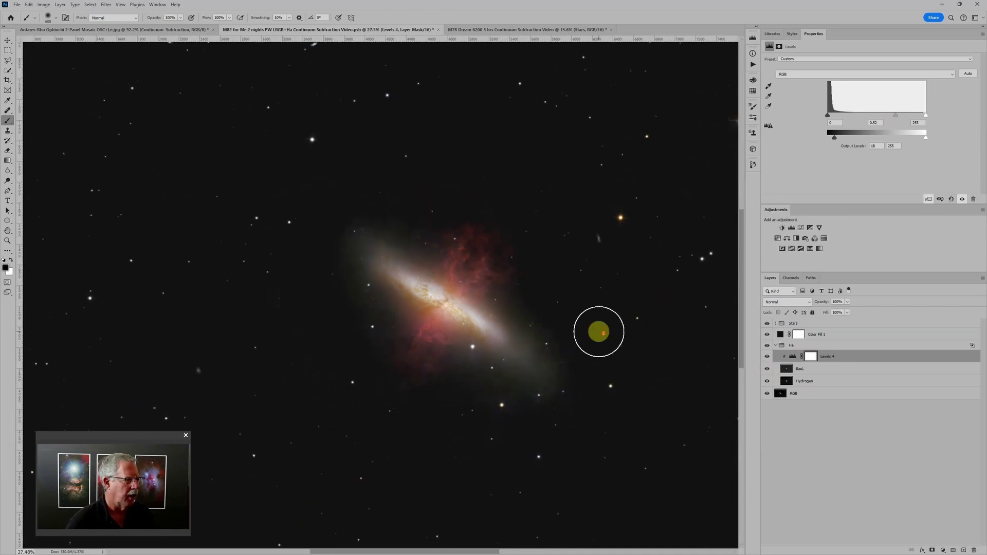